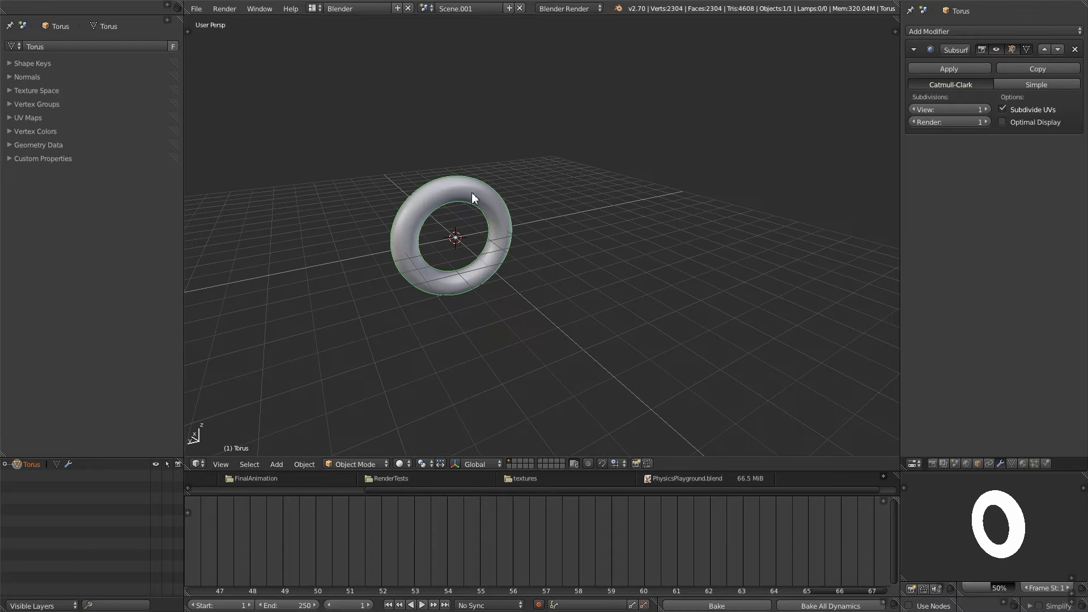
# - Duplicate the torus upward along the Z axis and rotate the copy crosswise so the two links interlock
pyautogui.hotkey('shift', 'd')
pyautogui.press('z')
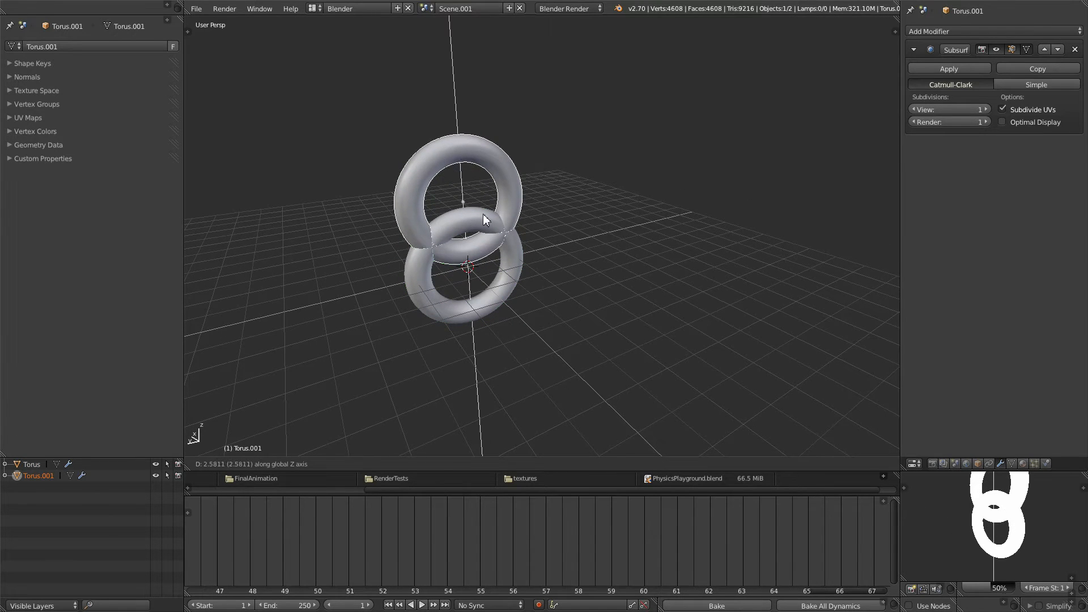
pyautogui.click(482, 213)
pyautogui.press('KP_7')
pyautogui.keyDown('shift'); pyautogui.moveTo(505, 166); pyautogui.dragTo(554, 340, button='middle'); pyautogui.keyUp('shift')
pyautogui.press('r')
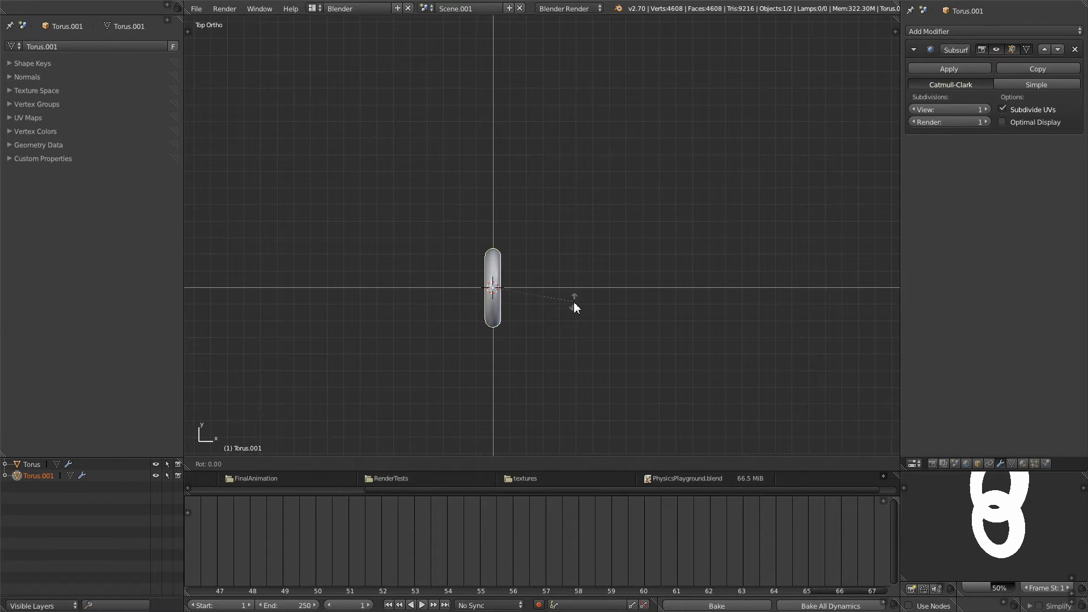
pyautogui.click(482, 358)
# - Select both links and duplicate the pair upward along the Z axis to continue the chain
pyautogui.moveTo(482, 358); pyautogui.dragTo(520, 243, button='middle')
pyautogui.keyDown('shift'); pyautogui.rightClick(501, 345); pyautogui.keyUp('shift')
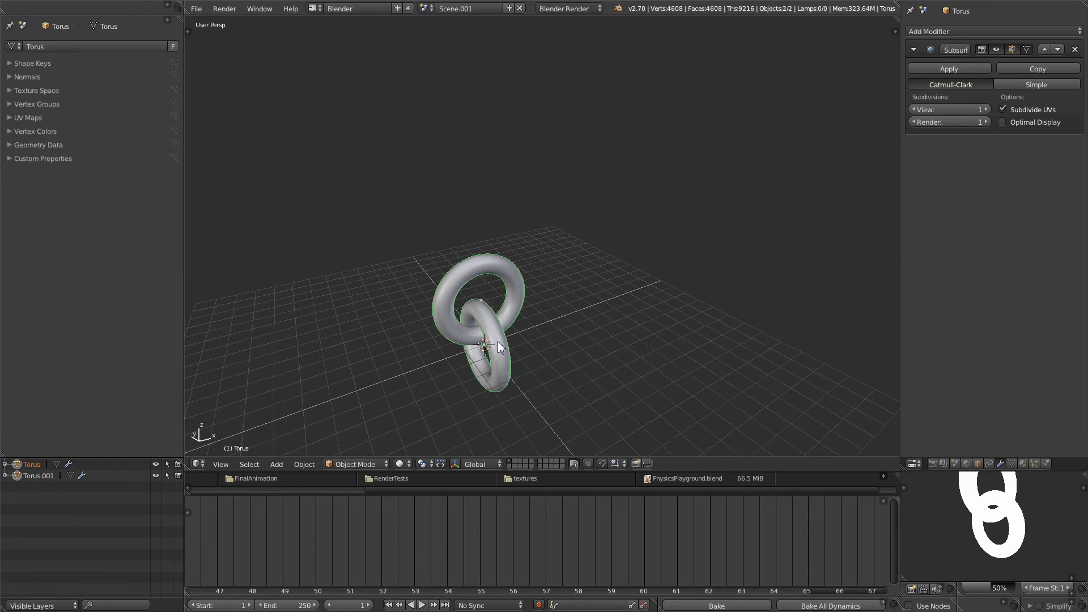
pyautogui.moveTo(500, 352)
pyautogui.mouseDown(button='middle')
pyautogui.moveTo(556, 318)
pyautogui.moveTo(500, 356)
pyautogui.mouseUp(button='middle')
pyautogui.hotkey('shift', 'd')
pyautogui.press('z')
pyautogui.click(502, 280)
# - Duplicate all four links about 10.43 units up the Z axis to make an eight-link chain
pyautogui.press('a')
pyautogui.hotkey('shift', 'd')
pyautogui.press('z')
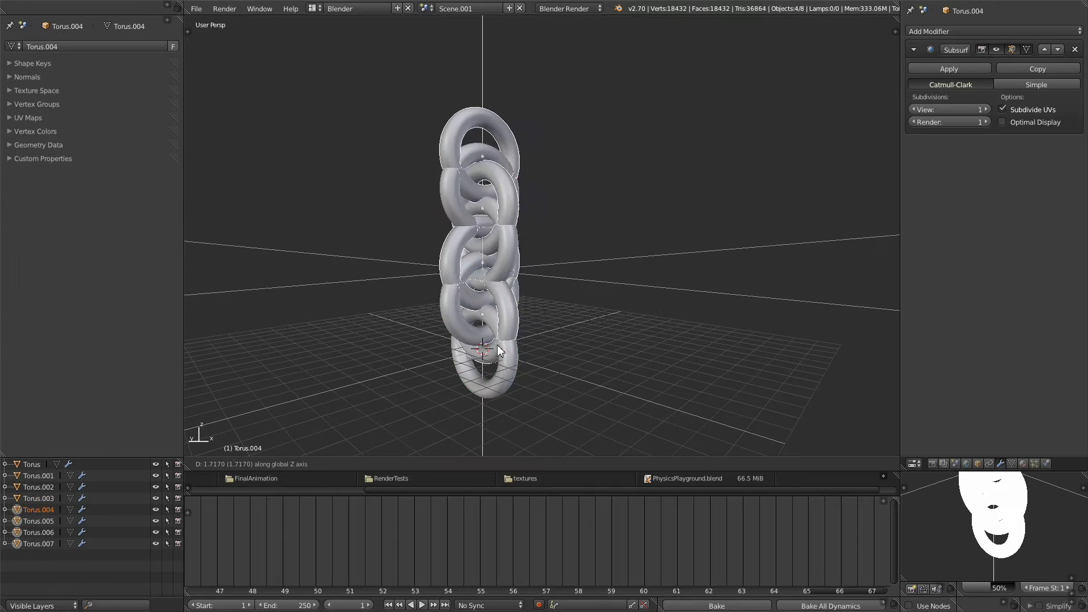
pyautogui.click(506, 178)
# - Make the topmost link of the chain a passive rigid body
pyautogui.moveTo(525, 159); pyautogui.dragTo(490, 146, button='middle')
pyautogui.rightClick(490, 108)
pyautogui.press('t')
pyautogui.press('n')
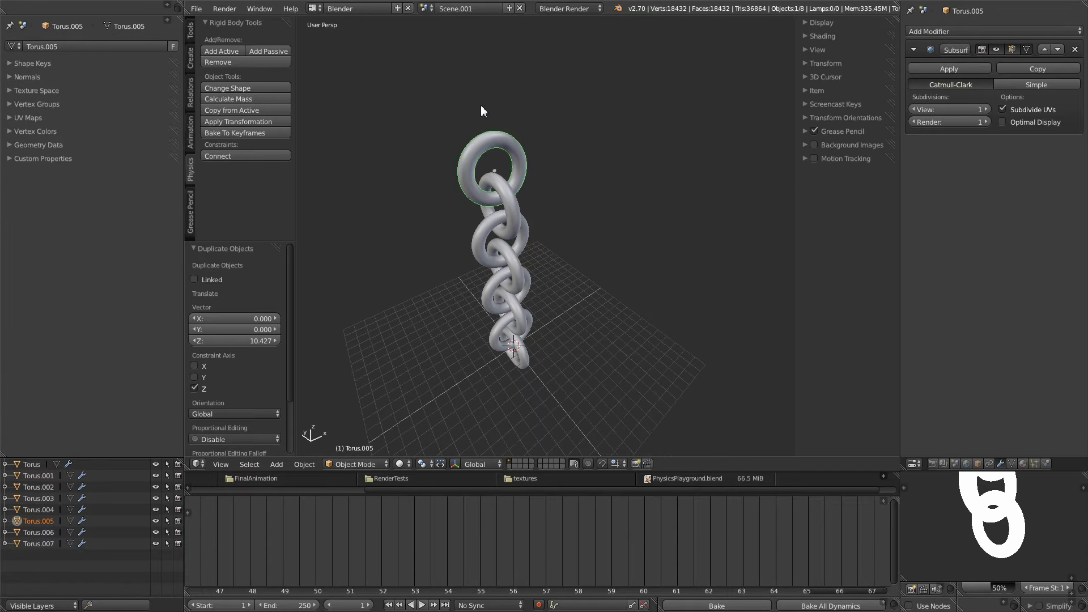
pyautogui.click(273, 50)
pyautogui.press('t')
pyautogui.press('n')
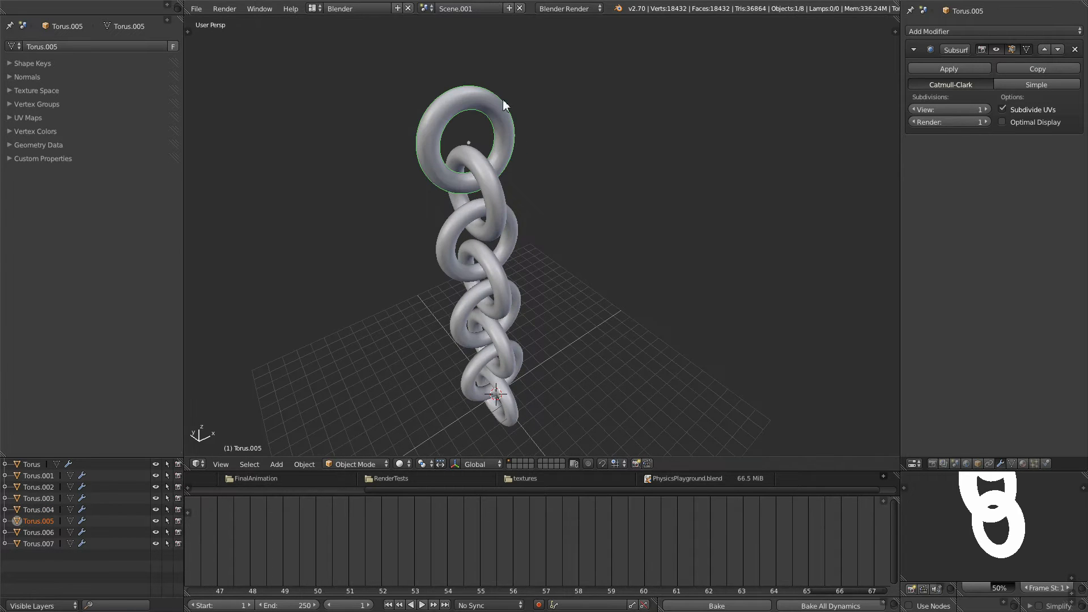
# - Play the rigid body simulation of the chain, then stop it and return to the first frame
pyautogui.moveTo(345, 196); pyautogui.dragTo(441, 220, button='middle')
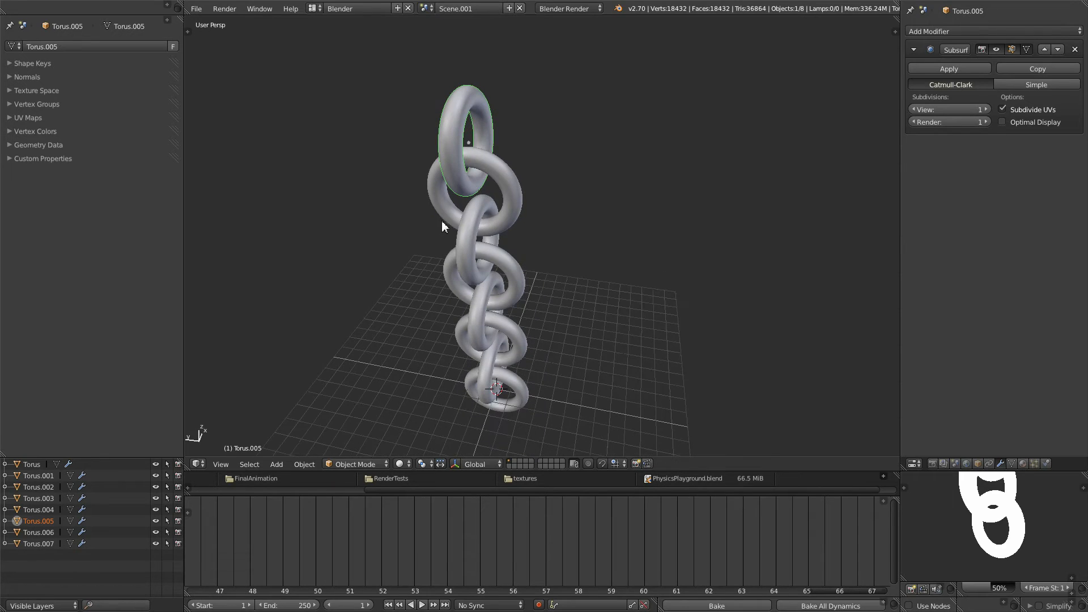
pyautogui.click(422, 606)
pyautogui.moveTo(532, 363); pyautogui.dragTo(425, 374, button='middle')
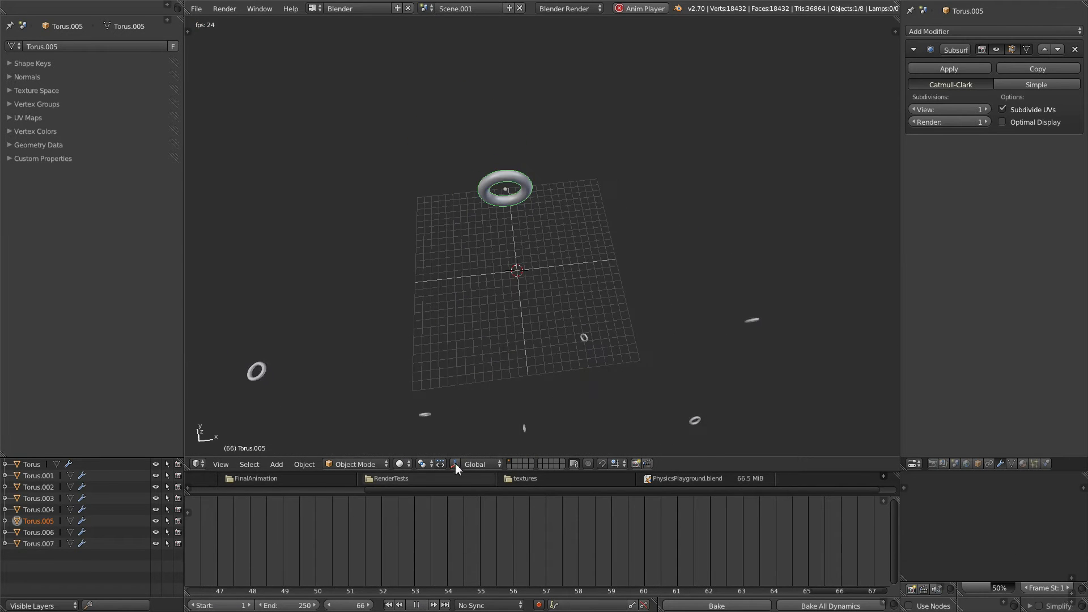
pyautogui.click(417, 605)
pyautogui.click(389, 605)
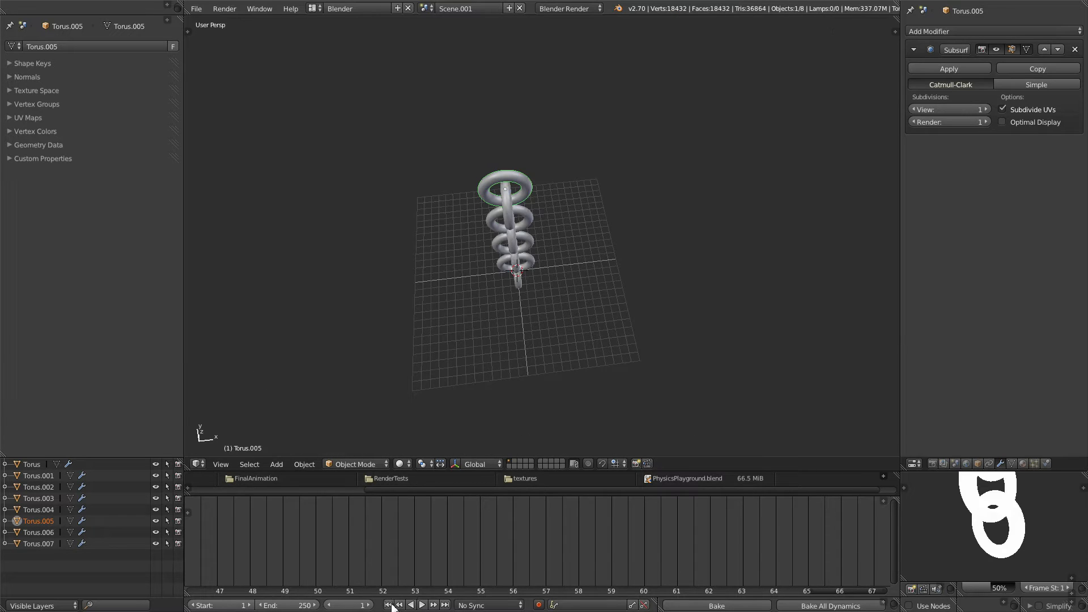
# - Change the rigid body collision shape of all chain links to Mesh
pyautogui.scroll(2, 525, 248)
pyautogui.moveTo(463, 306); pyautogui.dragTo(526, 190, button='middle')
pyautogui.press('a')
pyautogui.press('t')
pyautogui.press('n')
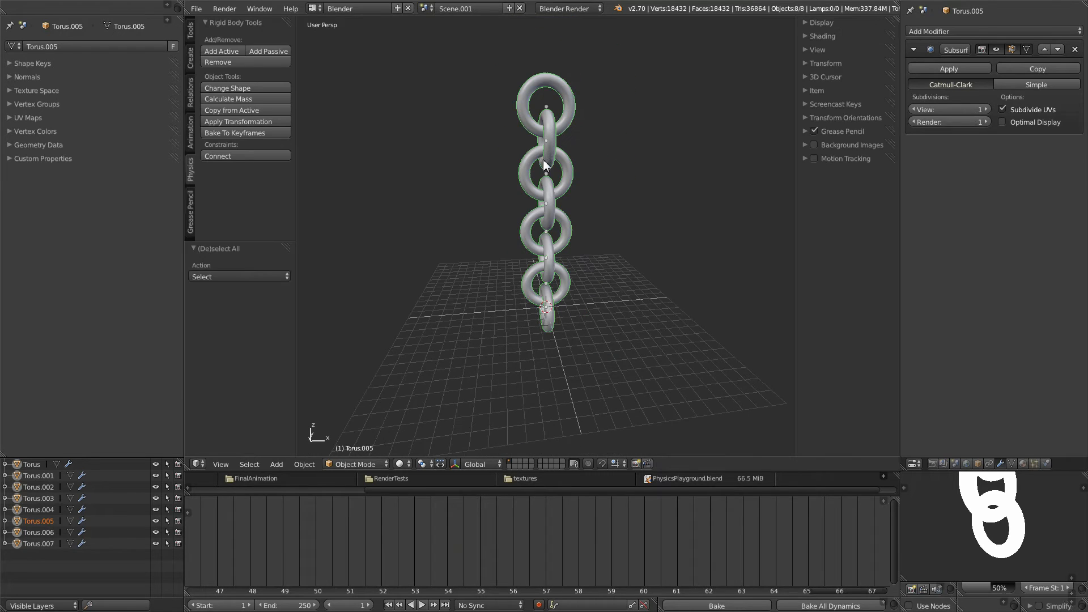
pyautogui.click(240, 89)
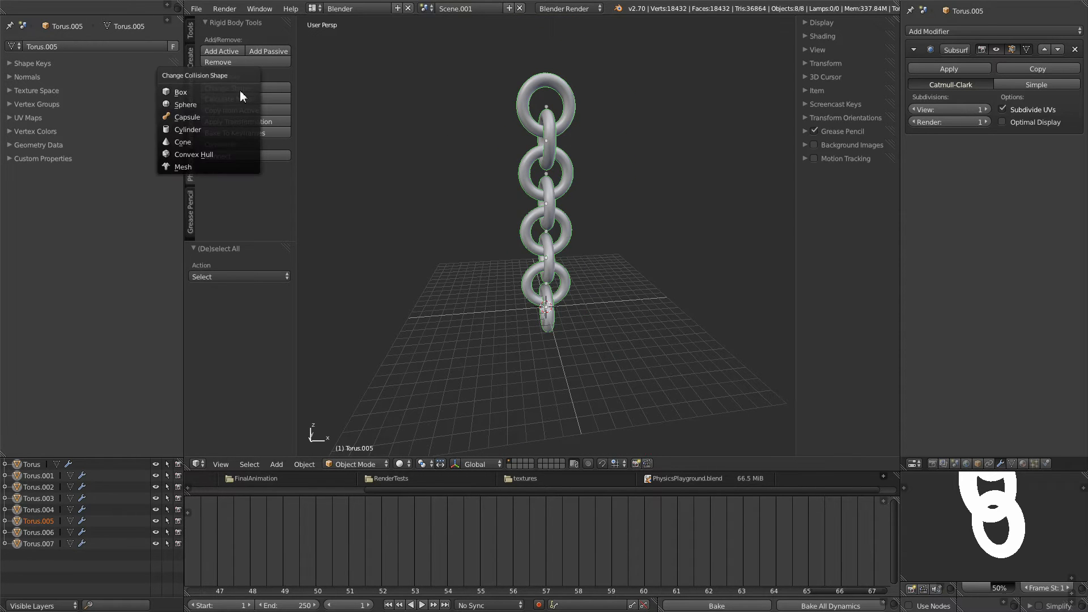
pyautogui.click(183, 166)
pyautogui.press('t')
pyautogui.press('n')
# - Test the chain by pulling its bottom link aside during playback, then stop and return to the first frame
pyautogui.click(422, 605)
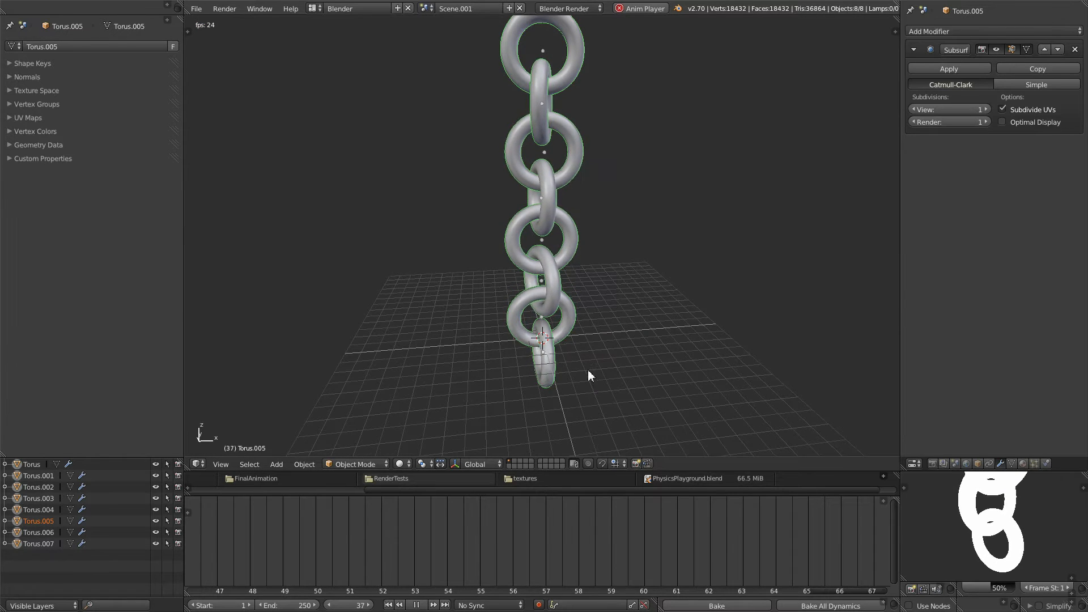
pyautogui.rightClick(541, 363)
pyautogui.press('g')
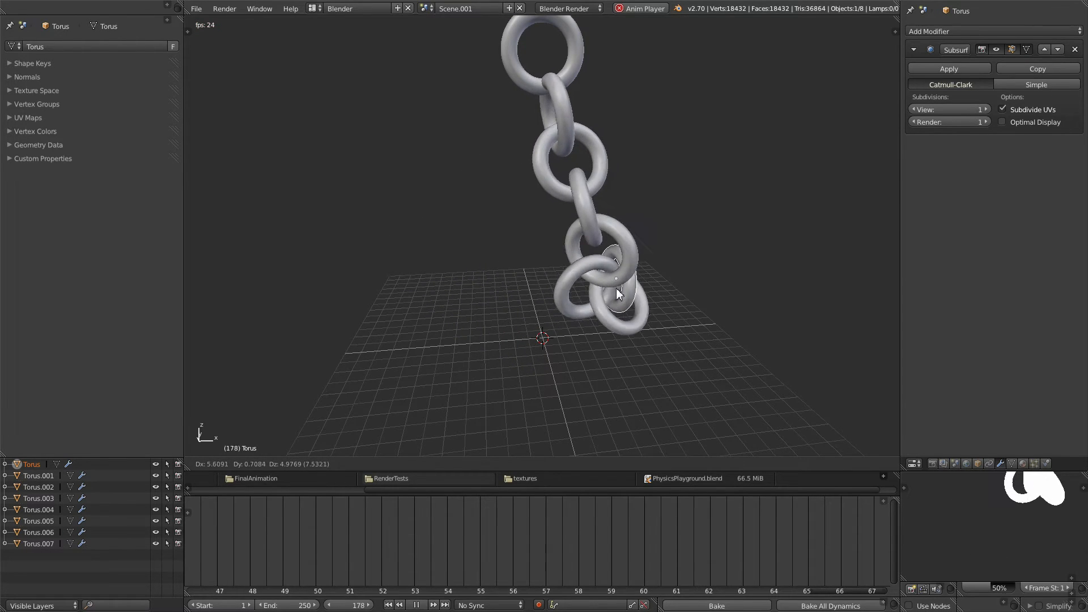
pyautogui.click(671, 286)
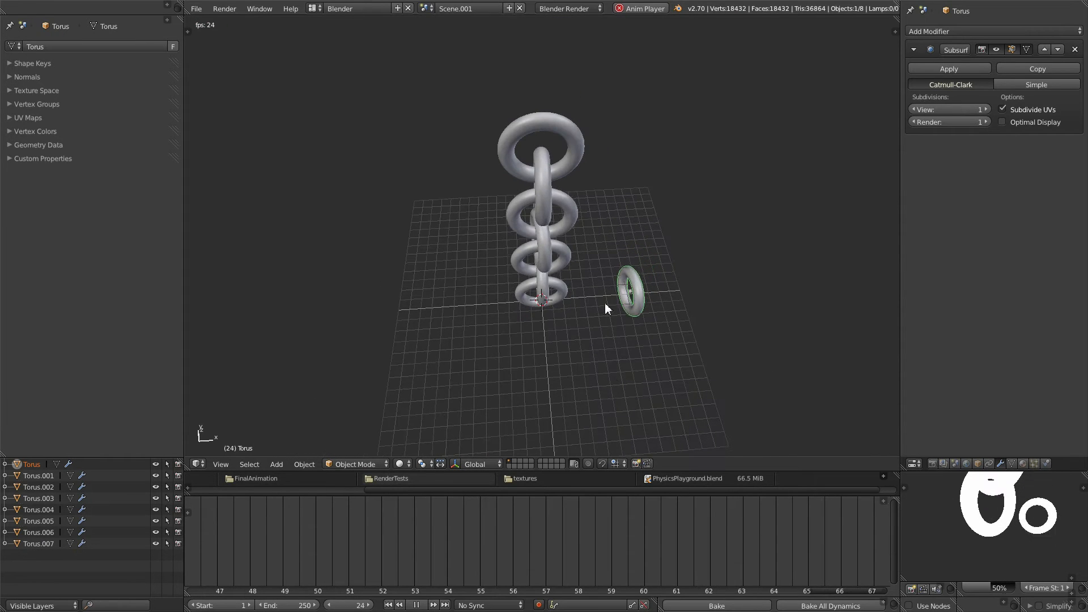
pyautogui.click(416, 605)
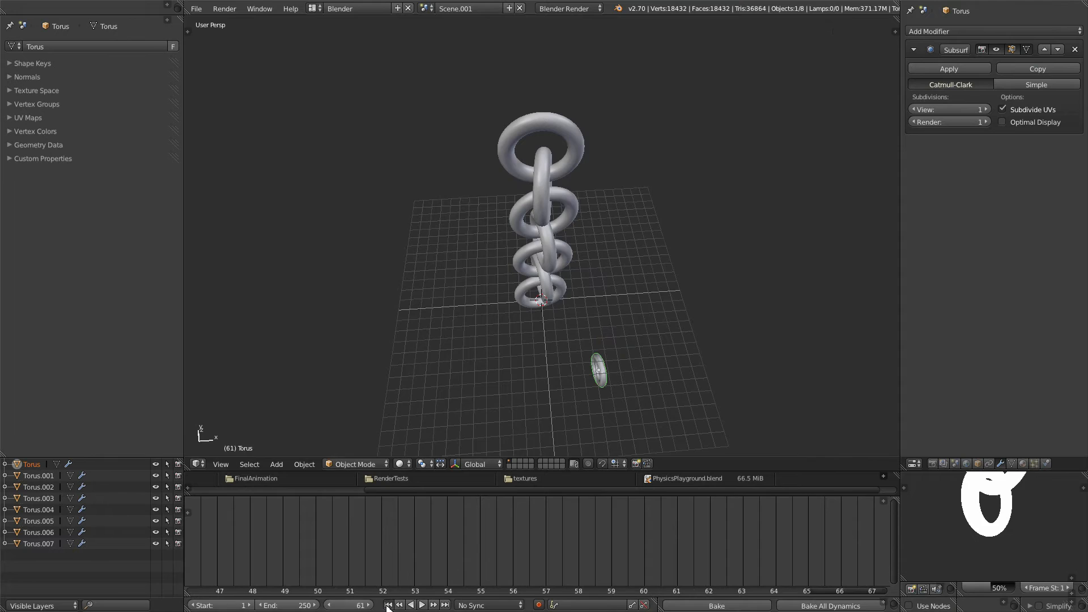
pyautogui.click(387, 606)
# - Move the detached bottom link back to the lower end of the chain
pyautogui.moveTo(609, 334); pyautogui.dragTo(629, 283, button='middle')
pyautogui.press('g')
pyautogui.click(542, 323)
pyautogui.scroll(3, 540, 318)
pyautogui.moveTo(540, 318); pyautogui.dragTo(600, 335, button='middle')
pyautogui.moveTo(601, 245); pyautogui.dragTo(685, 177, button='middle')
pyautogui.scroll(-3, 539, 320)
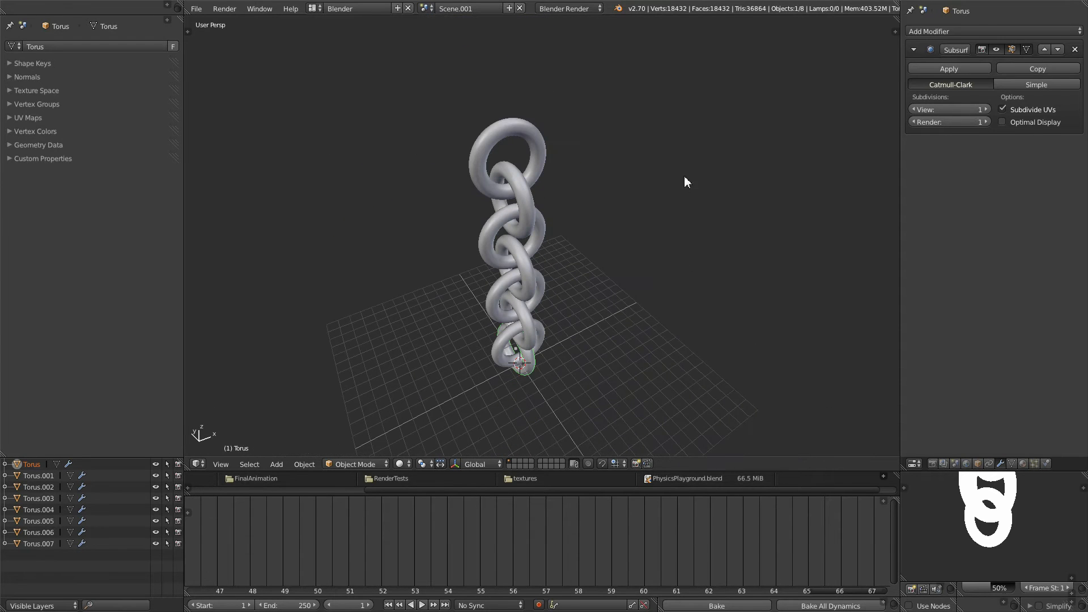
# - Delete all the chain links from the scene
pyautogui.moveTo(548, 204); pyautogui.dragTo(580, 215, button='middle')
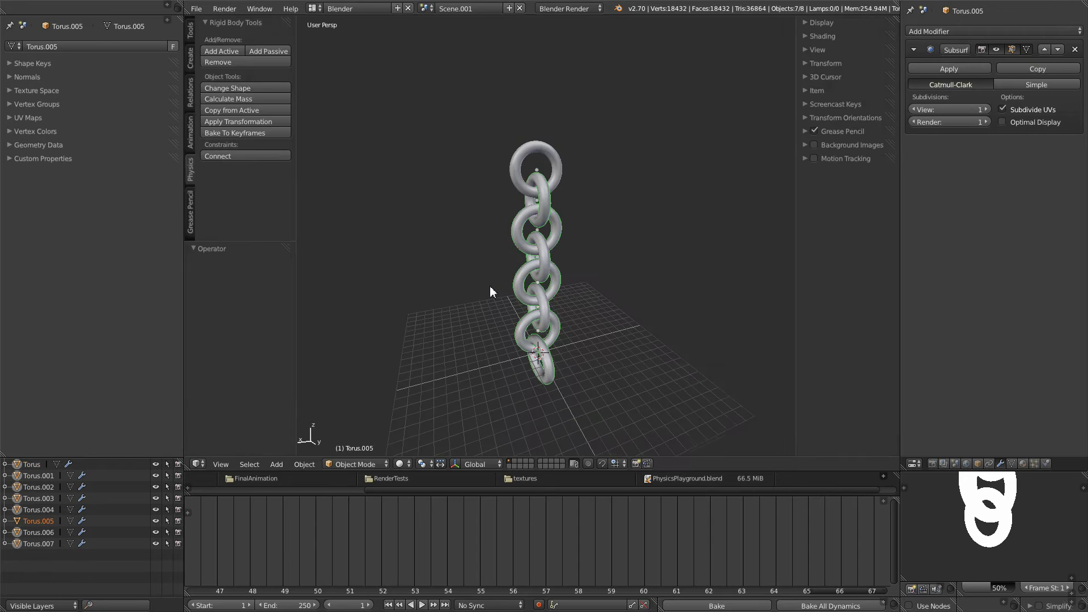
pyautogui.press('a')
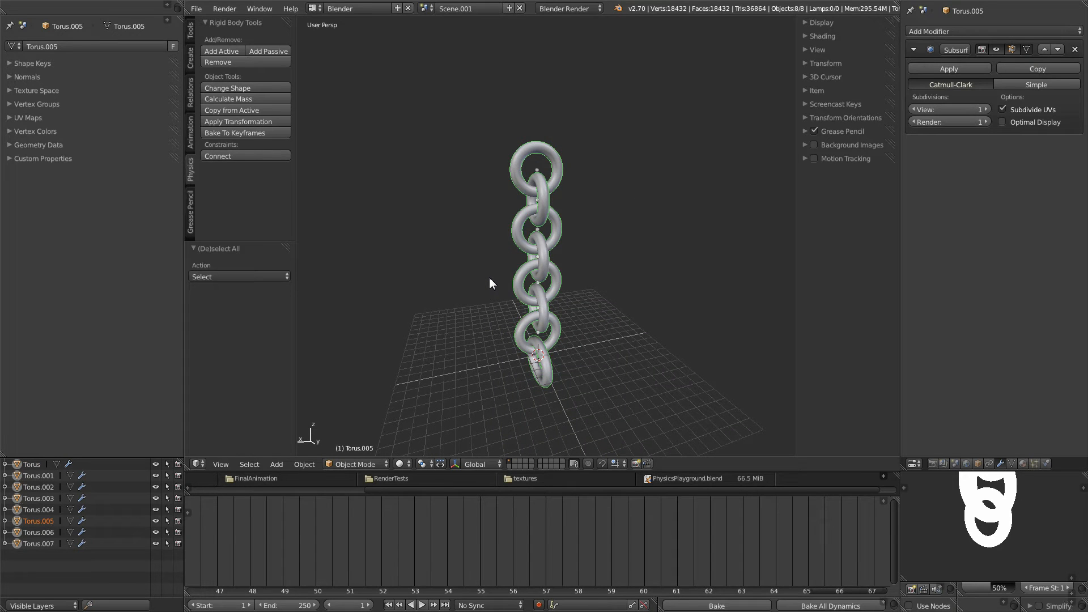
pyautogui.press('x')
pyautogui.moveTo(507, 277); pyautogui.dragTo(576, 292, button='middle')
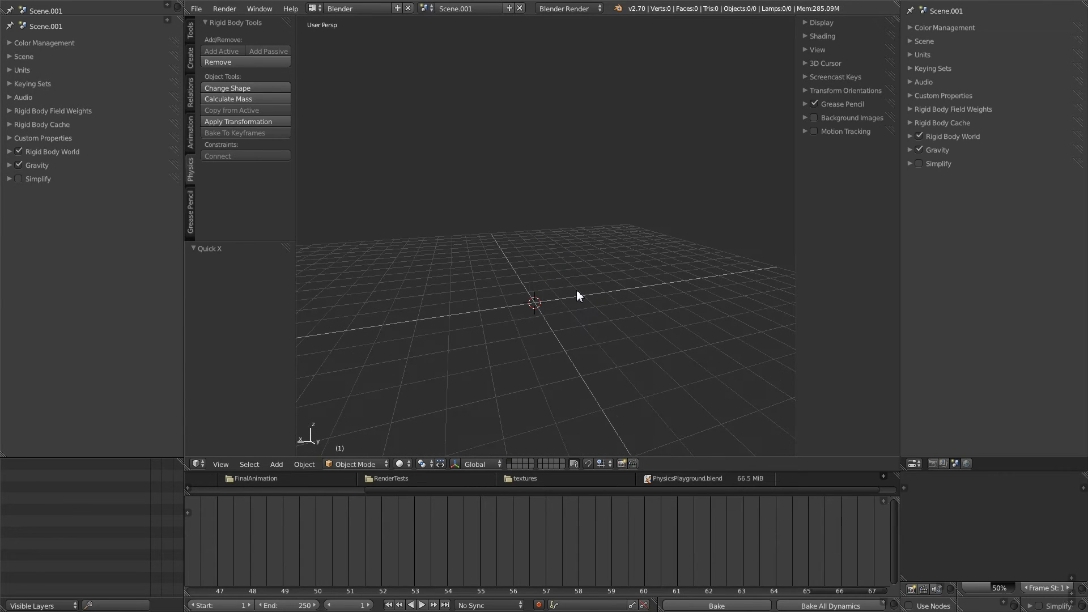
# - Add a cube with a Subdivision Surface modifier set to 2 view and 3 render subdivisions
pyautogui.hotkey('shift', 'a')
pyautogui.moveTo(576, 290)
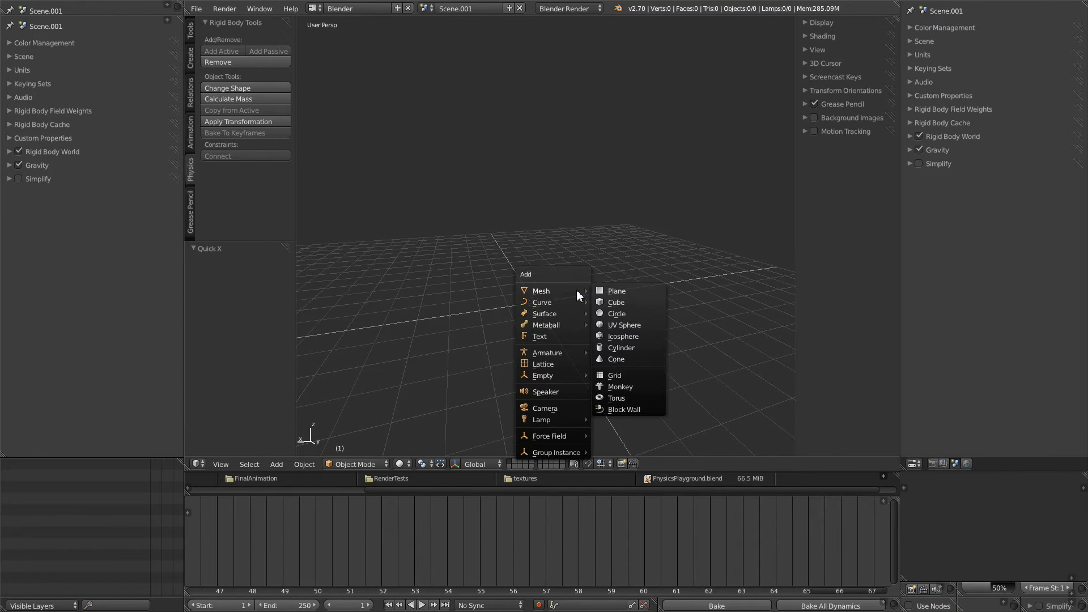
pyautogui.click(606, 304)
pyautogui.hotkey('ctrl', '3')
pyautogui.moveTo(568, 297); pyautogui.dragTo(557, 295, button='middle')
pyautogui.click(917, 107)
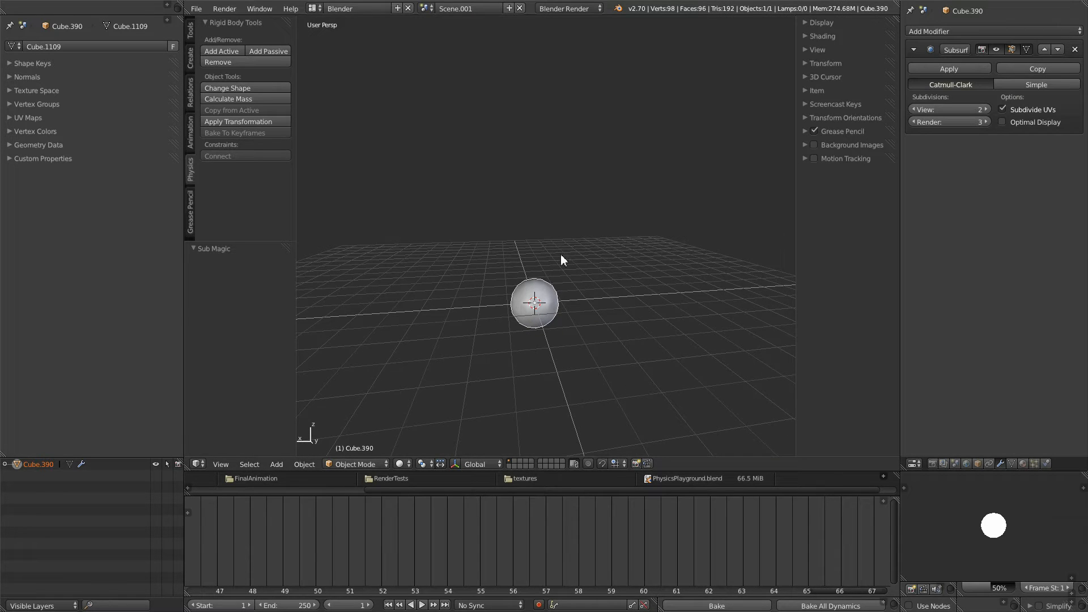
# - Stretch the rounded cube along Z by about 2.86 and scale the whole bead down by about 0.24
pyautogui.press('s')
pyautogui.press('z')
pyautogui.click(565, 189)
pyautogui.press('s')
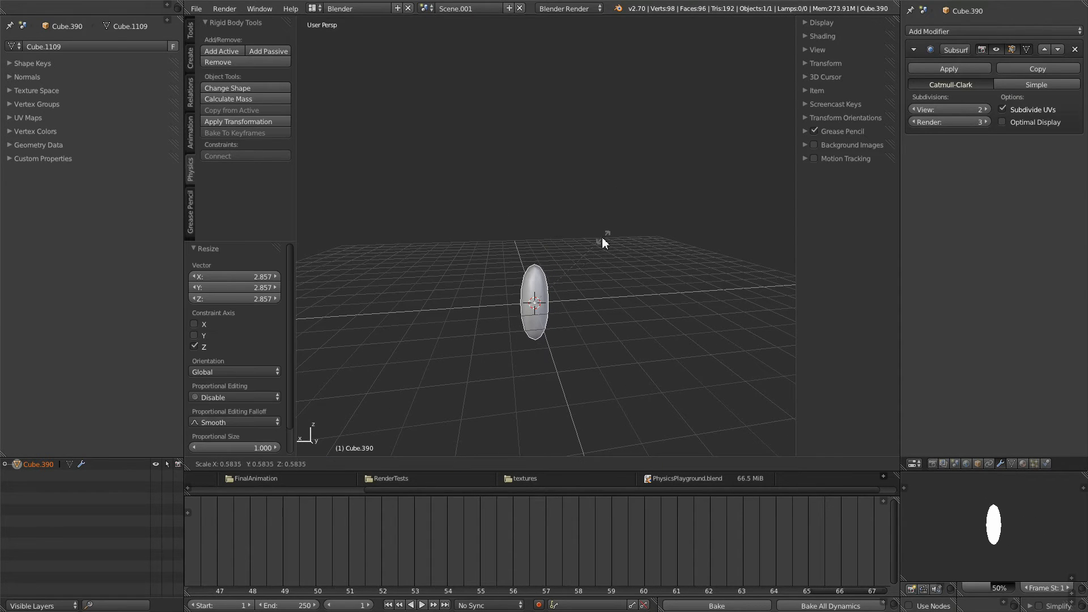
pyautogui.click(554, 268)
pyautogui.scroll(6, 559, 302)
pyautogui.scroll(-6, 559, 309)
# - Add an Array modifier to the bead and place it above the Subdivision Surface modifier
pyautogui.click(1001, 32)
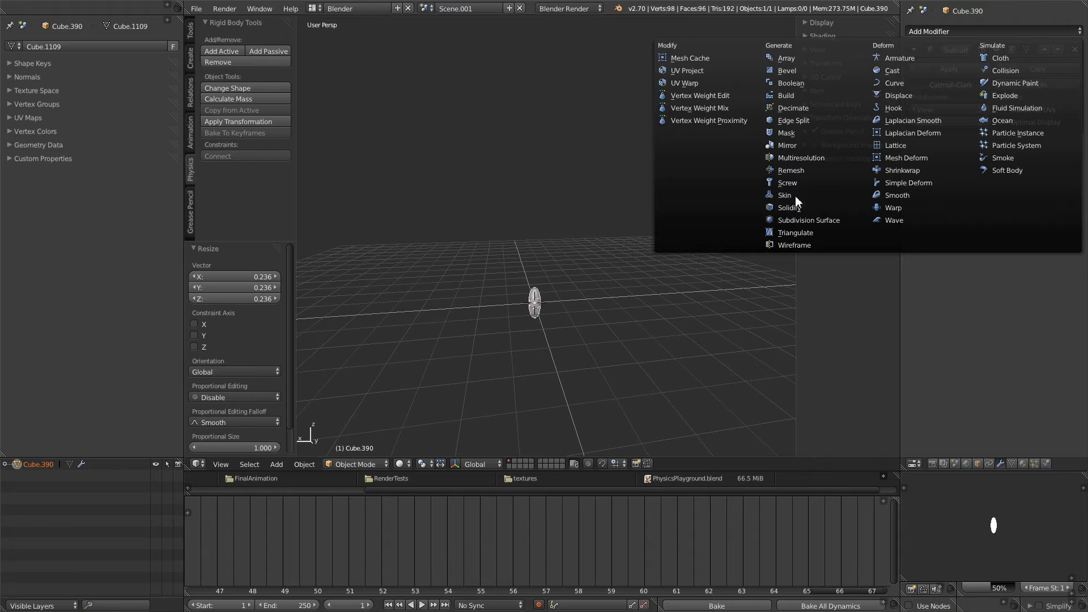
pyautogui.click(790, 59)
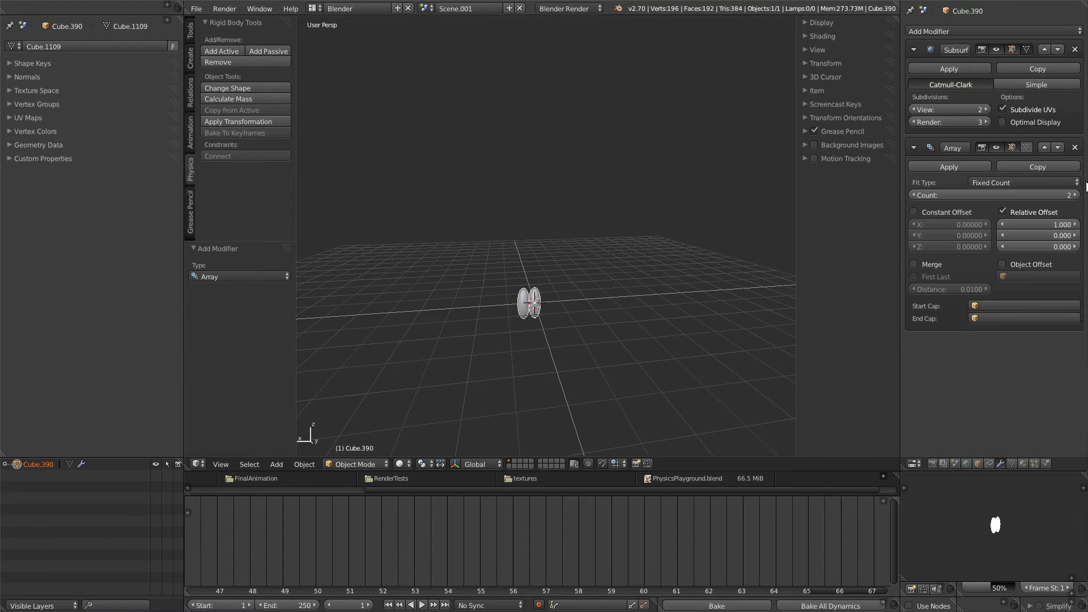
pyautogui.click(1045, 149)
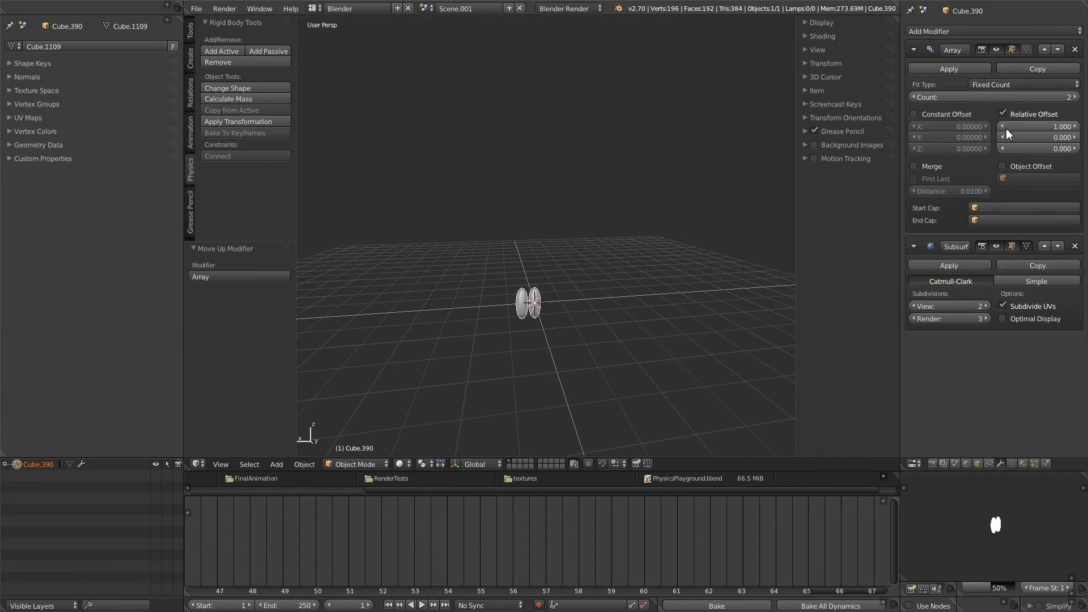
# - Set the array's relative X offset to 0
pyautogui.click(1032, 128)
pyautogui.press('BackSpace')
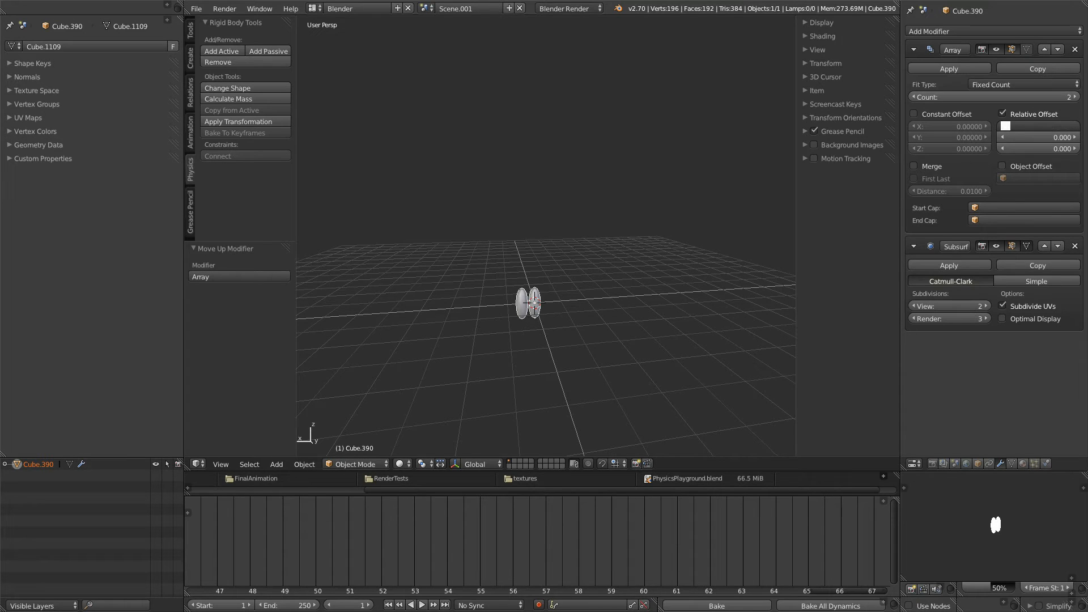
pyautogui.click(1029, 115)
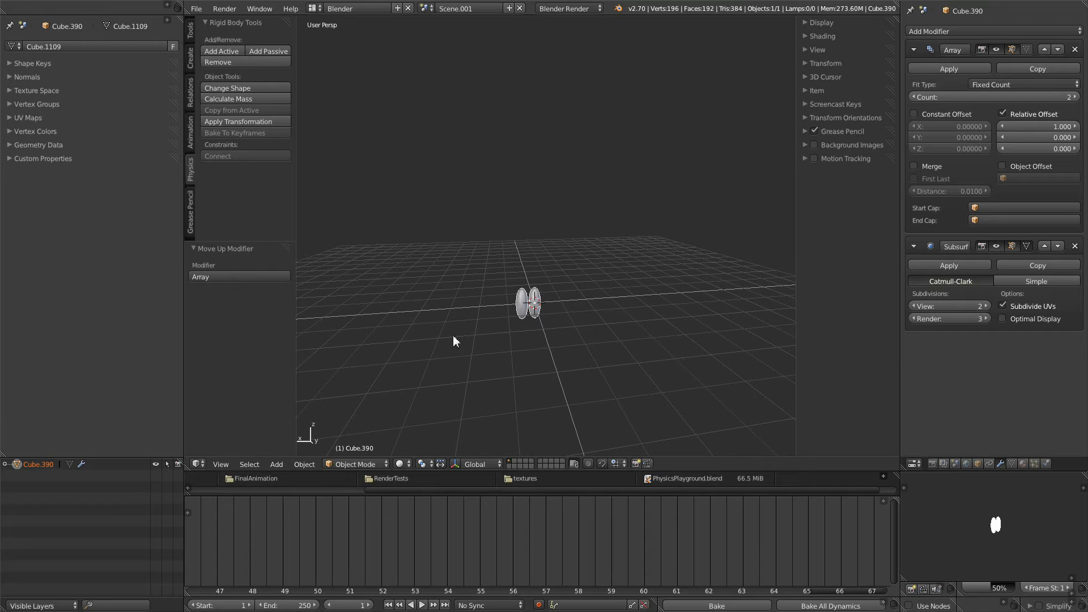
pyautogui.click(1024, 128)
pyautogui.press('BackSpace')
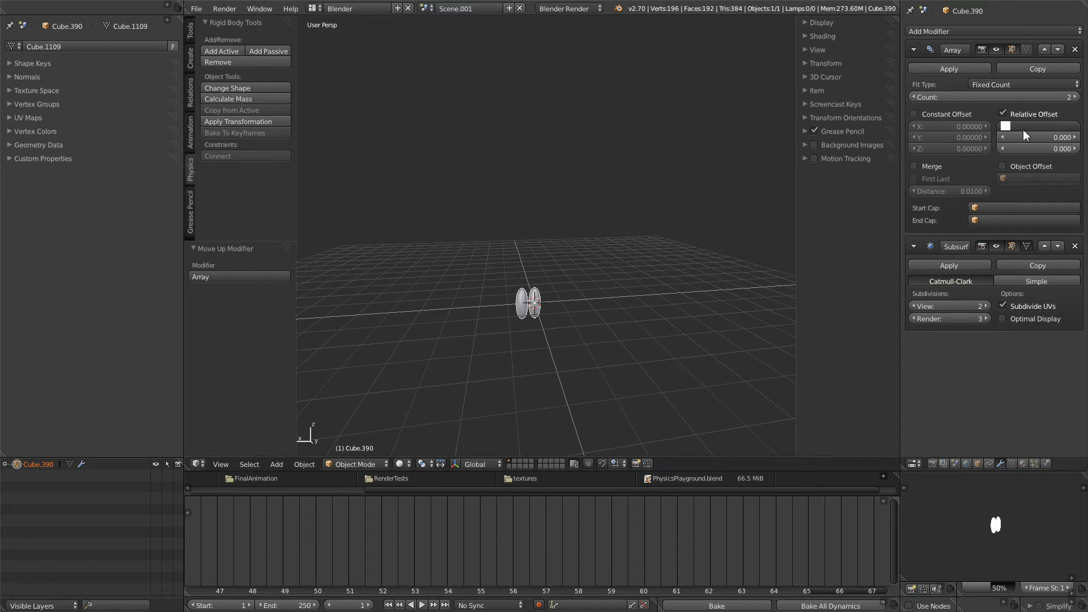
pyautogui.write('0')
pyautogui.press('Return')
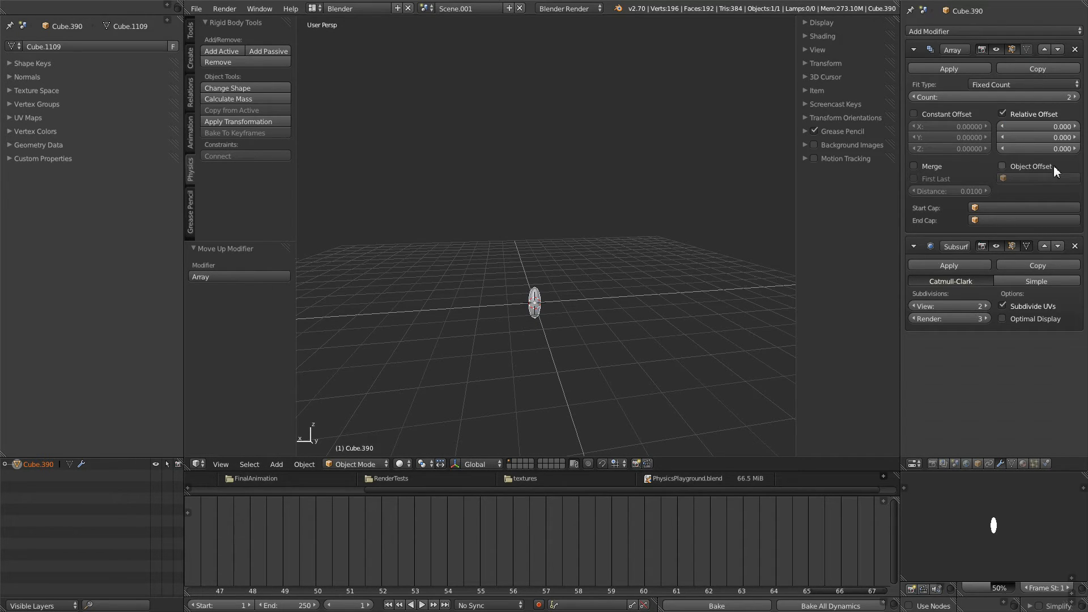
# - Set the array's relative Z offset to 0.9 so the beads stack vertically
pyautogui.moveTo(1049, 152); pyautogui.dragTo(1056, 159)
pyautogui.click(1075, 149)
pyautogui.click(1075, 149)
pyautogui.click(1075, 149)
pyautogui.click(1076, 149)
pyautogui.click(1076, 149)
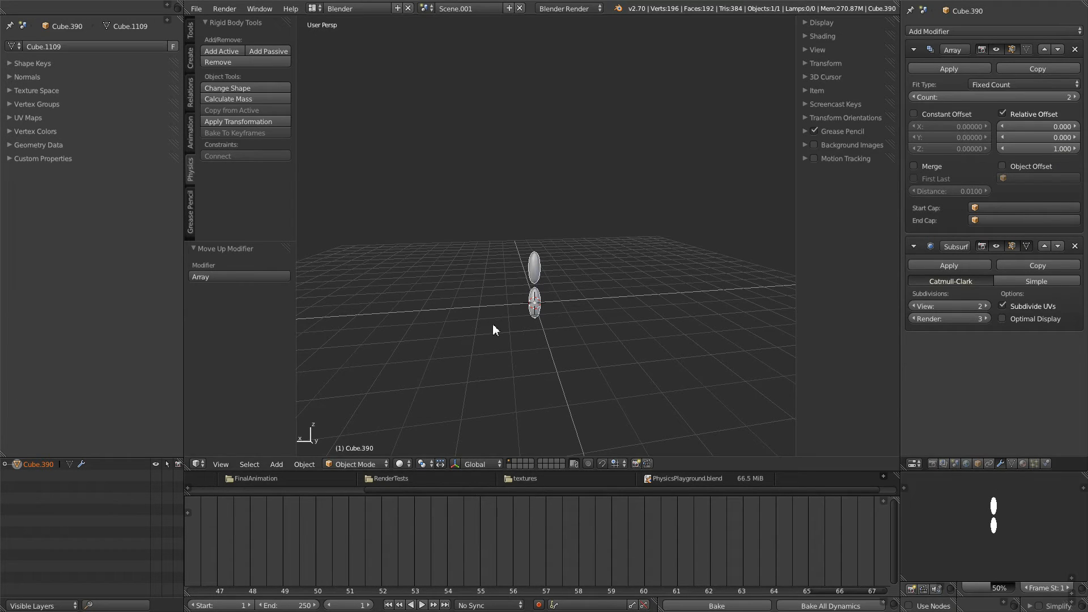
pyautogui.scroll(5, 504, 314)
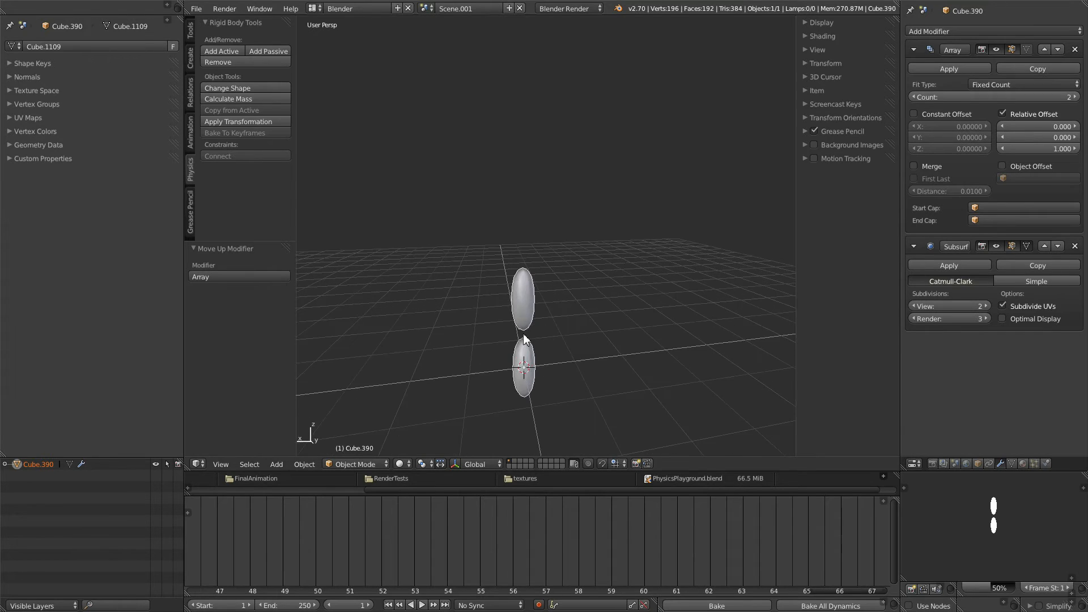
pyautogui.click(1001, 152)
# - Set the array count to 22 to form a tall strand of beads
pyautogui.moveTo(496, 338); pyautogui.dragTo(502, 365, button='middle')
pyautogui.moveTo(1036, 101); pyautogui.dragTo(1056, 107)
pyautogui.scroll(-2, 656, 187)
pyautogui.keyDown('shift'); pyautogui.moveTo(584, 165); pyautogui.dragTo(599, 434, button='middle'); pyautogui.keyUp('shift')
pyautogui.moveTo(1042, 99); pyautogui.dragTo(1032, 100)
pyautogui.scroll(-2, 631, 264)
pyautogui.scroll(2, 631, 265)
pyautogui.keyDown('shift'); pyautogui.moveTo(631, 344); pyautogui.dragTo(613, 291, button='middle'); pyautogui.keyUp('shift')
pyautogui.scroll(1, 624, 352)
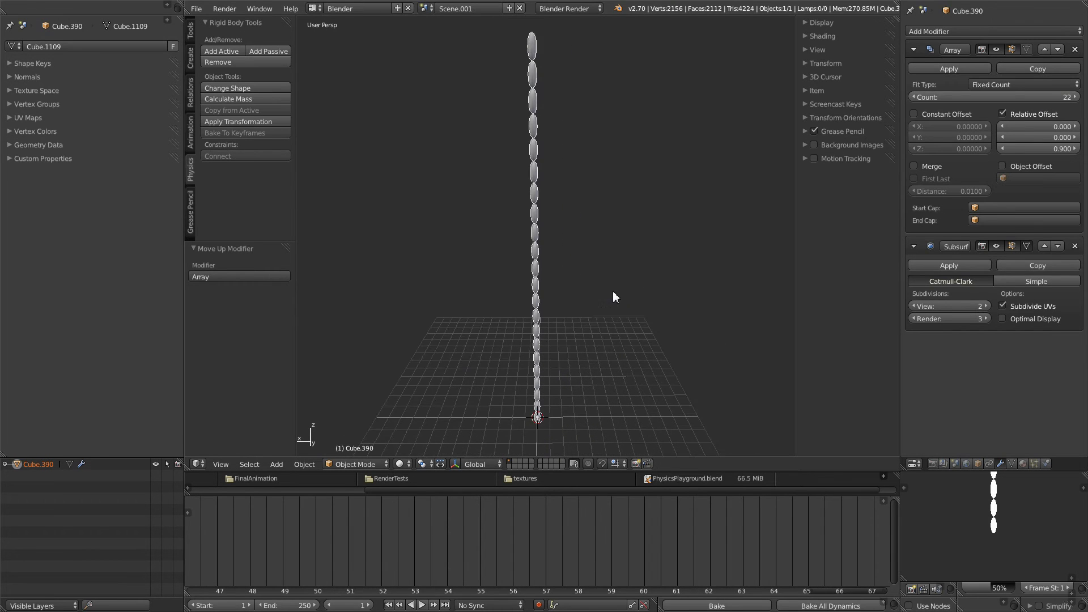
# - Apply the Array modifier and make the bead strand an active rigid body
pyautogui.click(957, 67)
pyautogui.moveTo(527, 162); pyautogui.dragTo(555, 225, button='middle')
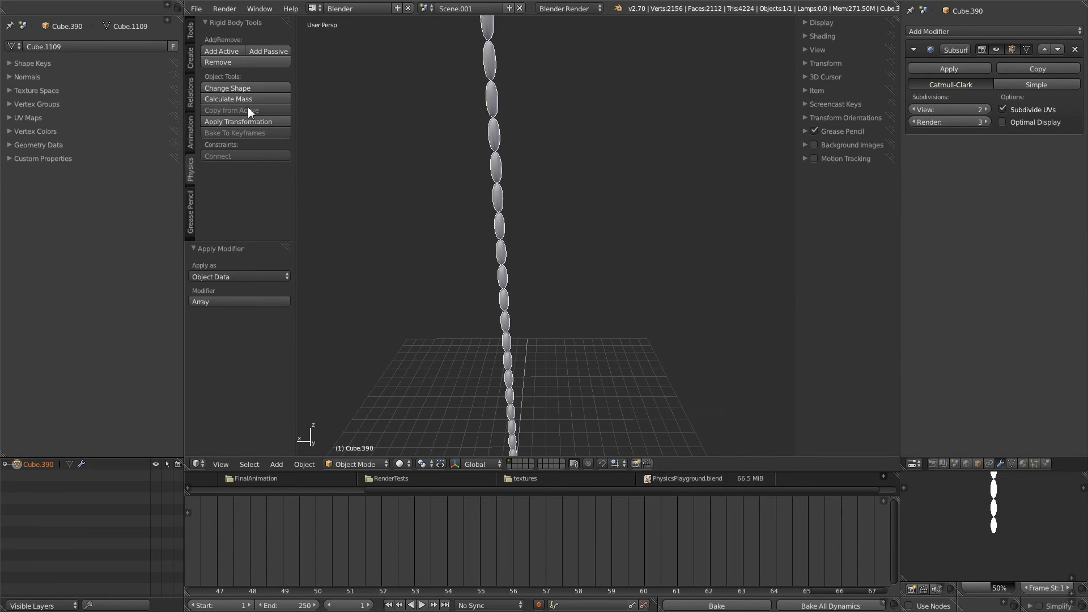
pyautogui.click(219, 48)
pyautogui.scroll(-3, 436, 183)
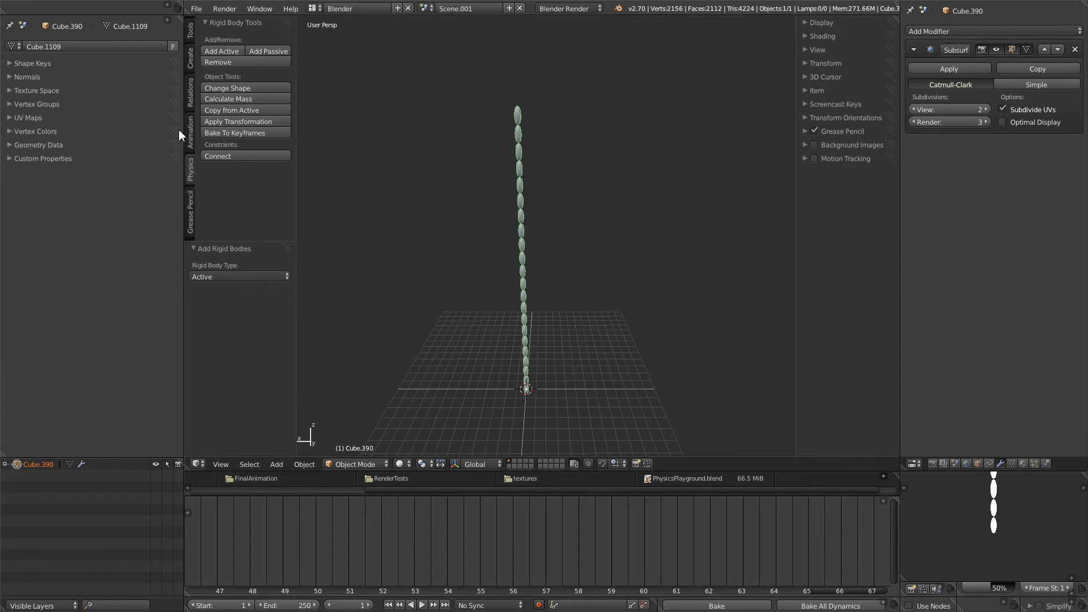
pyautogui.moveTo(580, 218); pyautogui.dragTo(491, 160, button='middle')
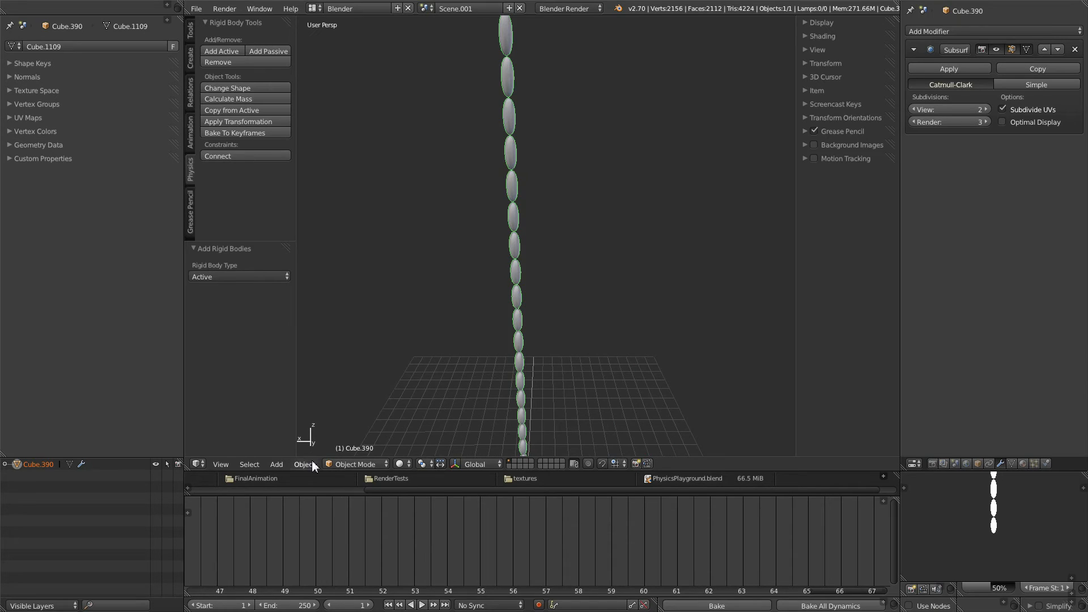
# - Separate the bead strand's mesh by loose parts so every bead is its own object
pyautogui.press('Tab')
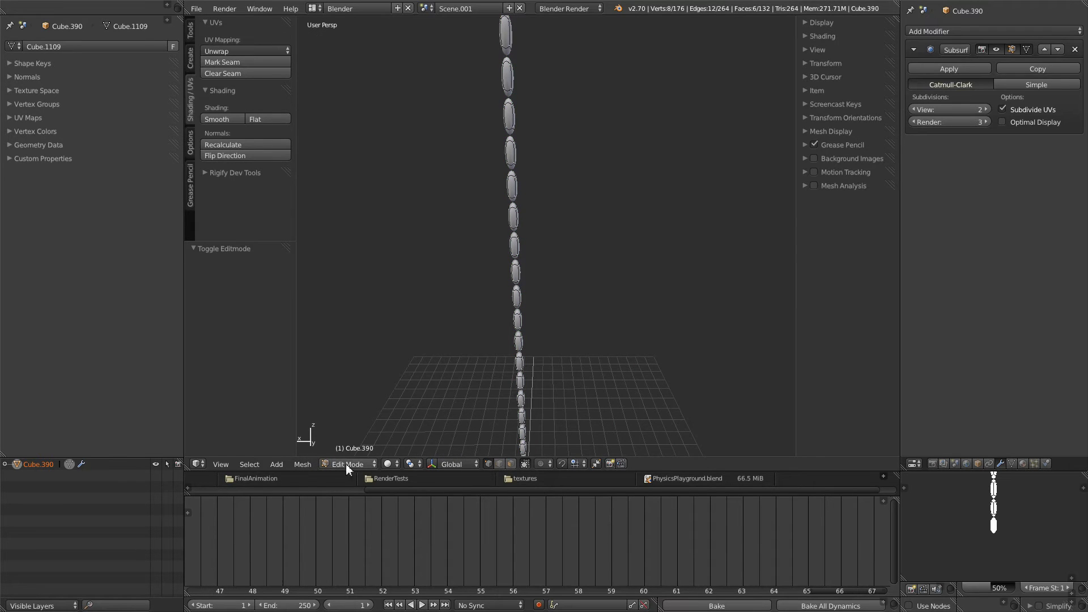
pyautogui.click(303, 465)
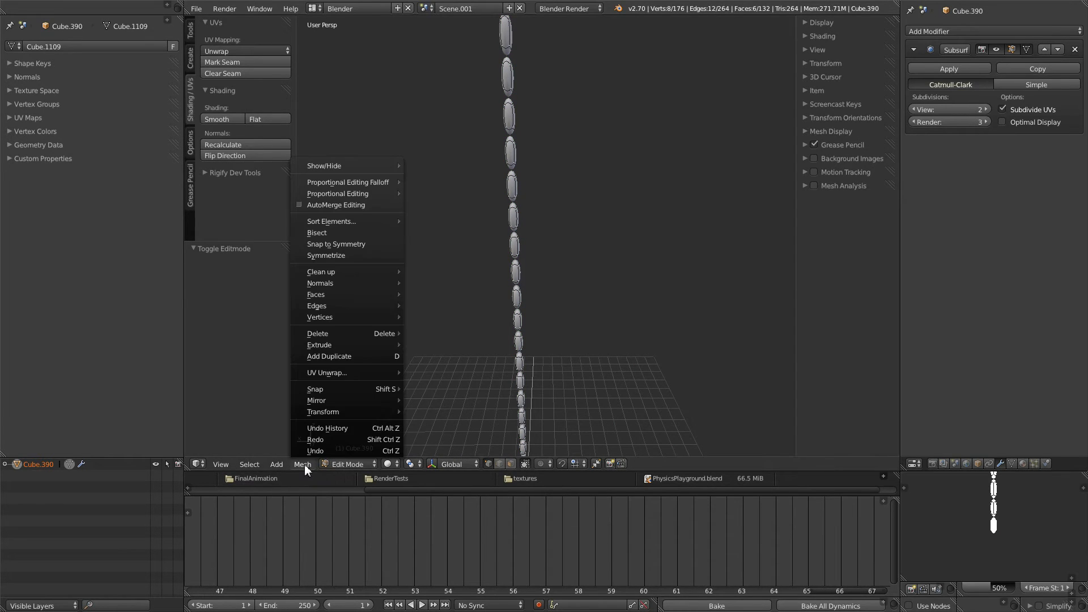
pyautogui.moveTo(344, 309)
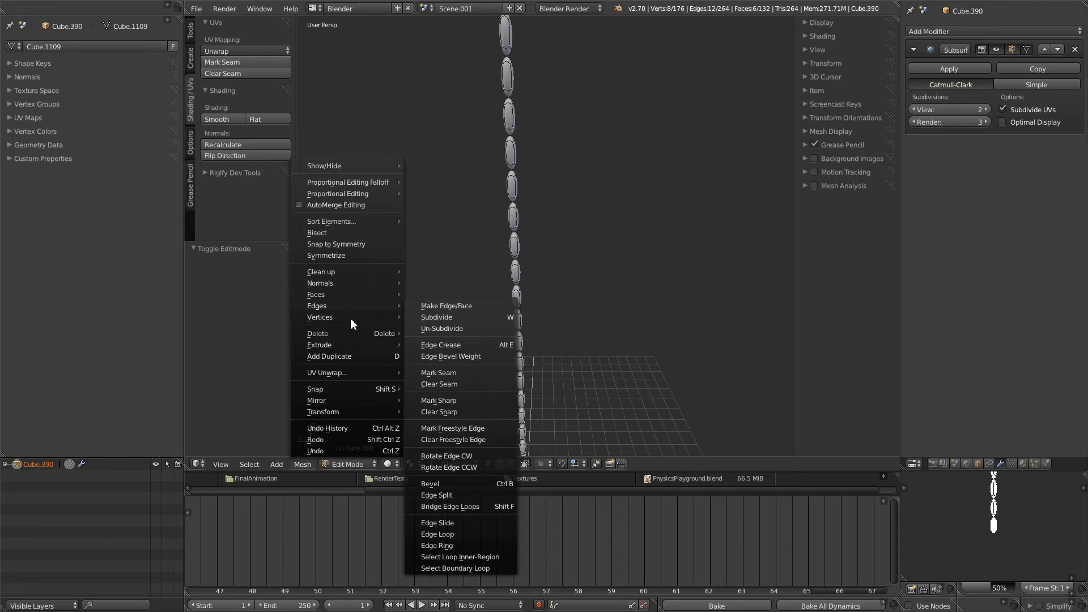
pyautogui.moveTo(456, 366)
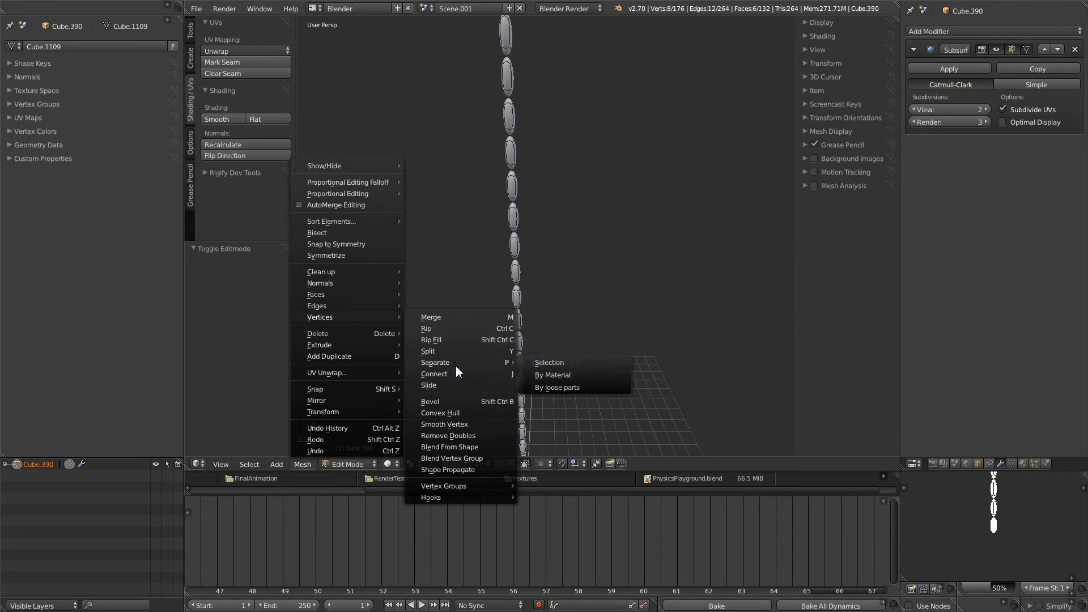
pyautogui.click(550, 388)
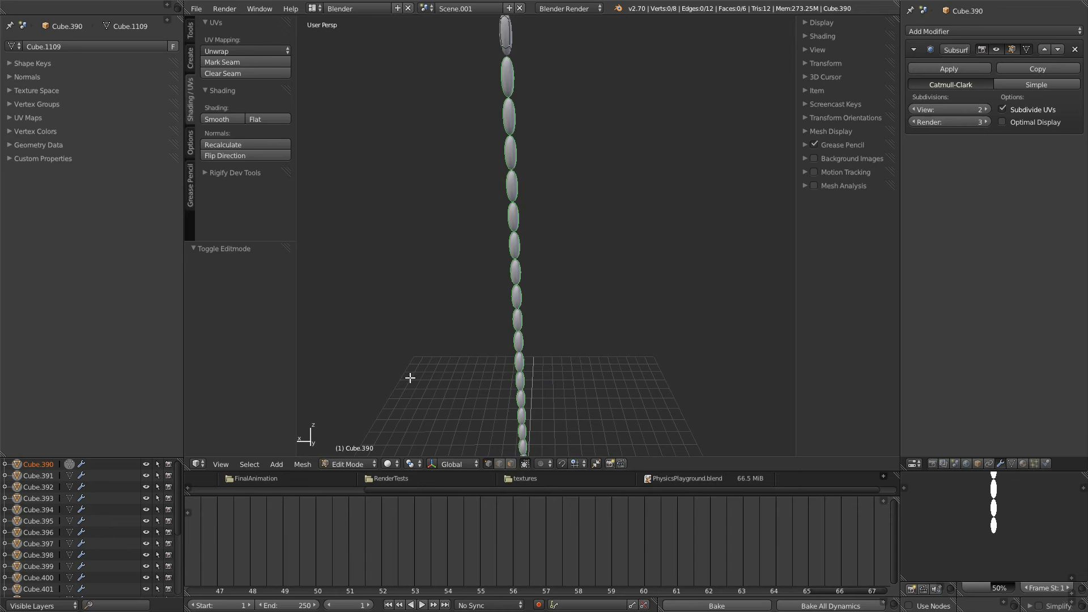
pyautogui.press('Tab')
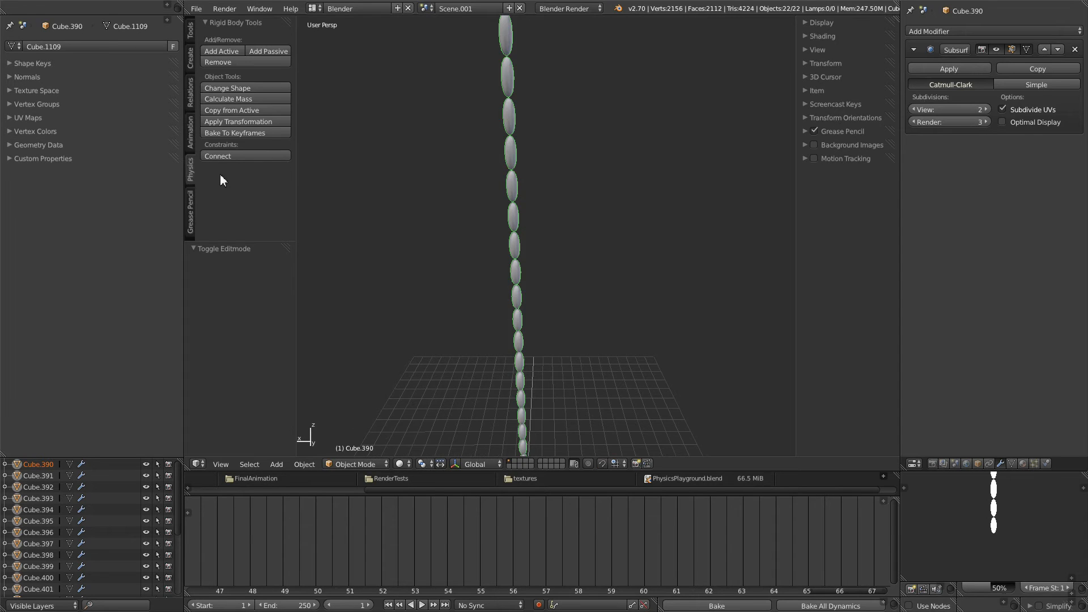
# - Set the origin of all separated beads to their center of mass
pyautogui.click(191, 30)
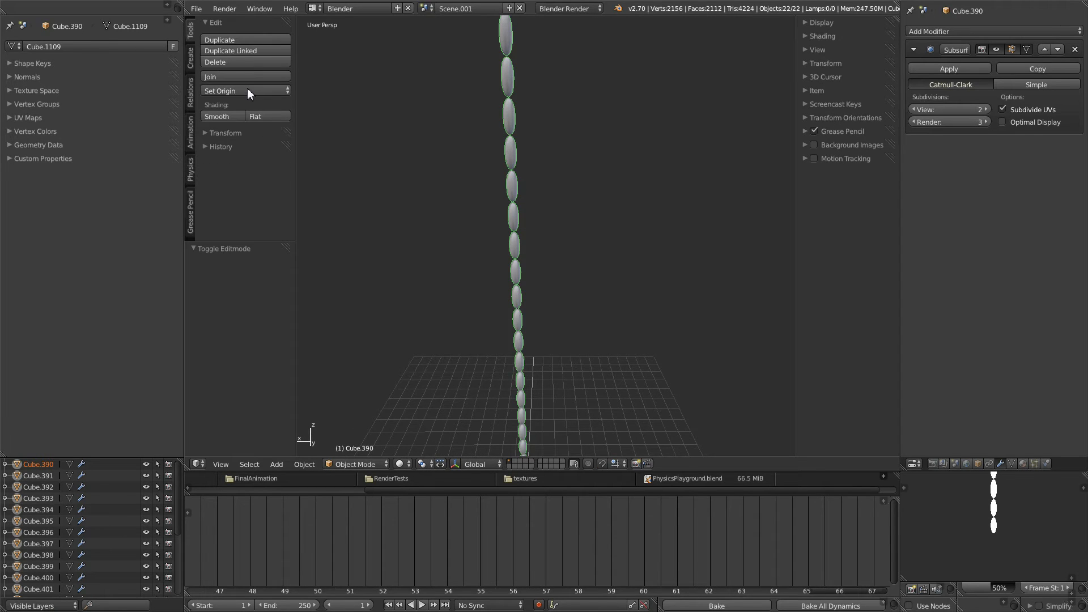
pyautogui.click(247, 90)
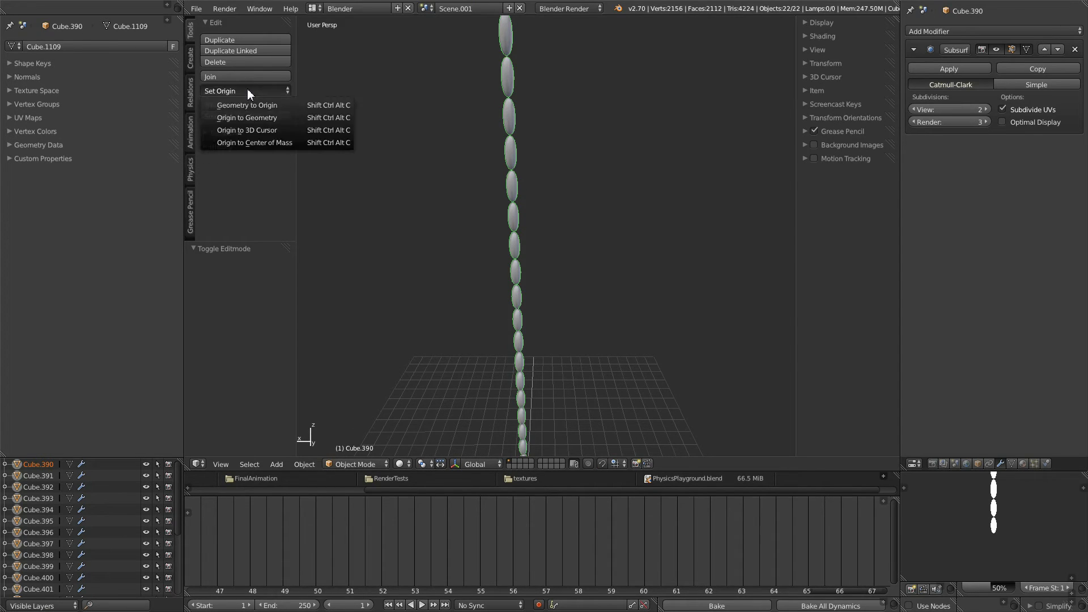
pyautogui.click(255, 144)
pyautogui.moveTo(467, 206); pyautogui.dragTo(567, 231, button='middle')
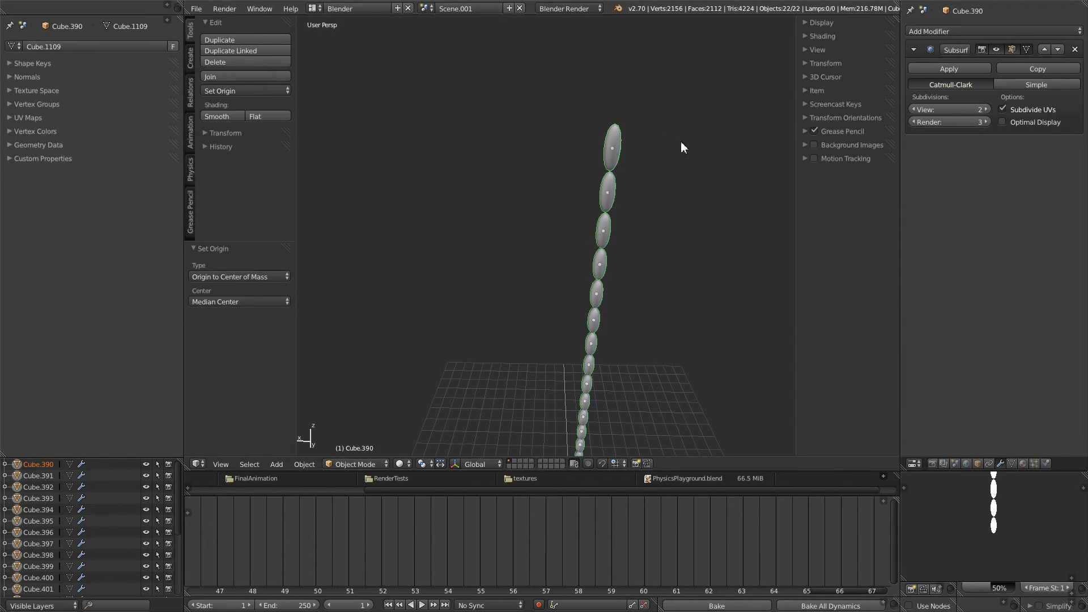
# - Snap the 3D cursor to the topmost bead of the strand
pyautogui.click(618, 147)
pyautogui.moveTo(615, 151); pyautogui.dragTo(600, 209, button='middle')
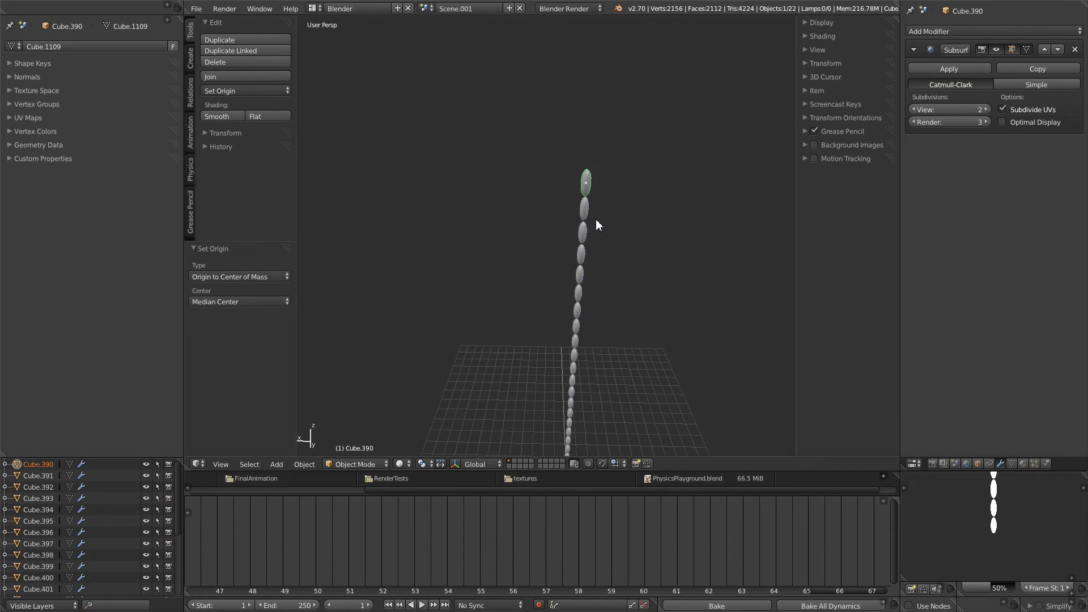
pyautogui.hotkey('shift', 's')
pyautogui.click(631, 222)
pyautogui.moveTo(642, 240); pyautogui.dragTo(621, 229, button='middle')
pyautogui.scroll(7, 621, 229)
pyautogui.keyDown('shift'); pyautogui.moveTo(674, 99); pyautogui.dragTo(675, 130, button='middle'); pyautogui.keyUp('shift')
pyautogui.scroll(-6, 674, 131)
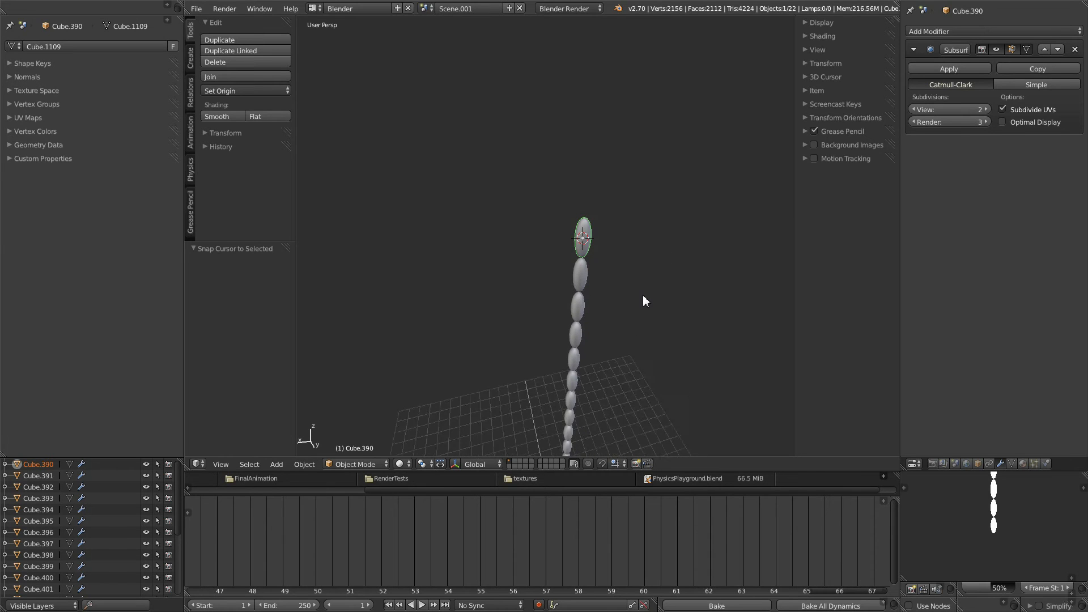
# - Add a cube mesh at the 3D cursor on the topmost bead
pyautogui.hotkey('shift', 'a')
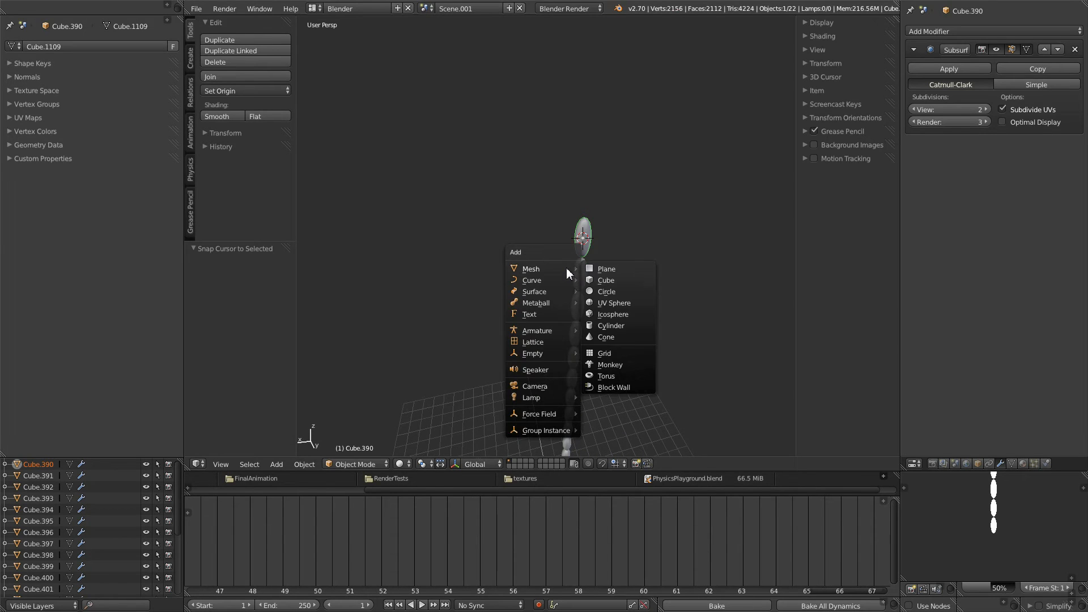
pyautogui.click(596, 278)
pyautogui.moveTo(596, 280); pyautogui.dragTo(571, 299, button='middle')
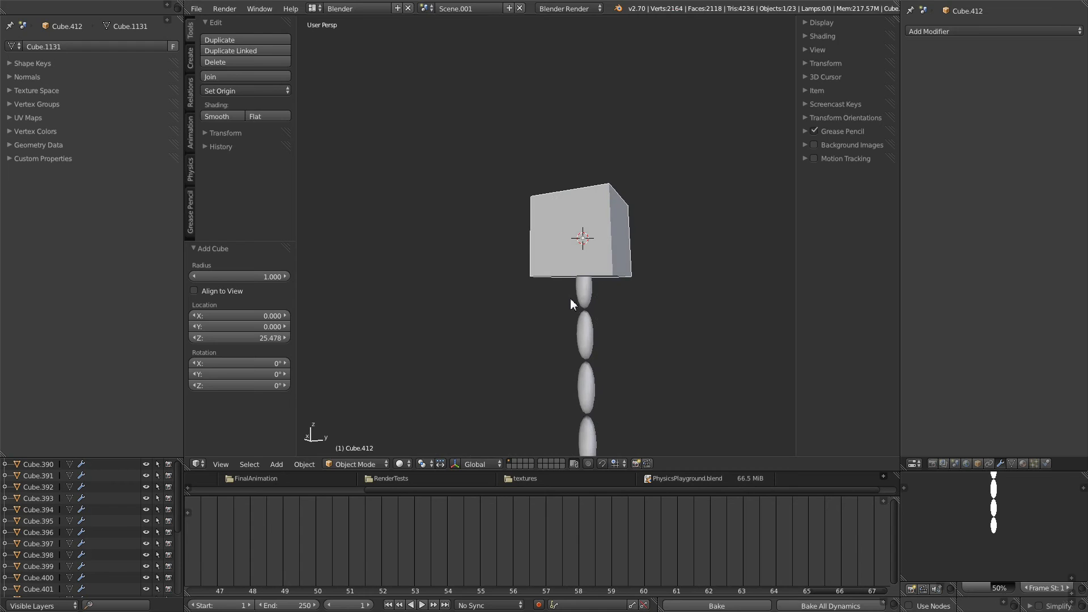
# - Raise the cube about 1.37 units along Z so it sits over the top of the strand
pyautogui.press('g')
pyautogui.press('z')
pyautogui.click(633, 217)
pyautogui.moveTo(633, 218); pyautogui.dragTo(639, 250, button='middle')
pyautogui.scroll(4, 617, 195)
pyautogui.scroll(-6, 612, 244)
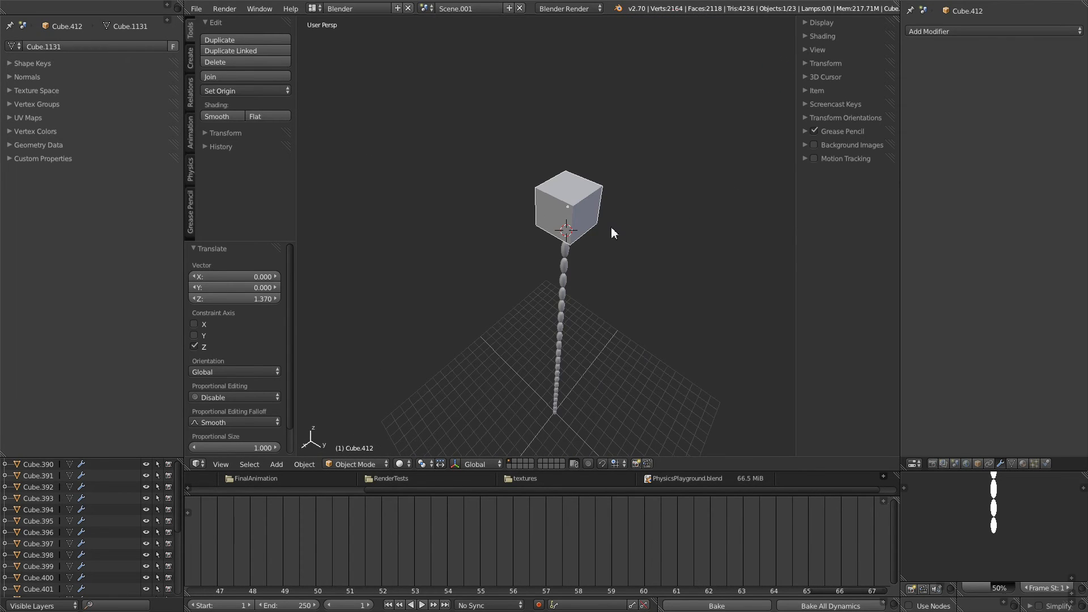
pyautogui.moveTo(575, 340); pyautogui.dragTo(539, 270, button='middle')
pyautogui.moveTo(551, 375); pyautogui.dragTo(569, 185, button='middle')
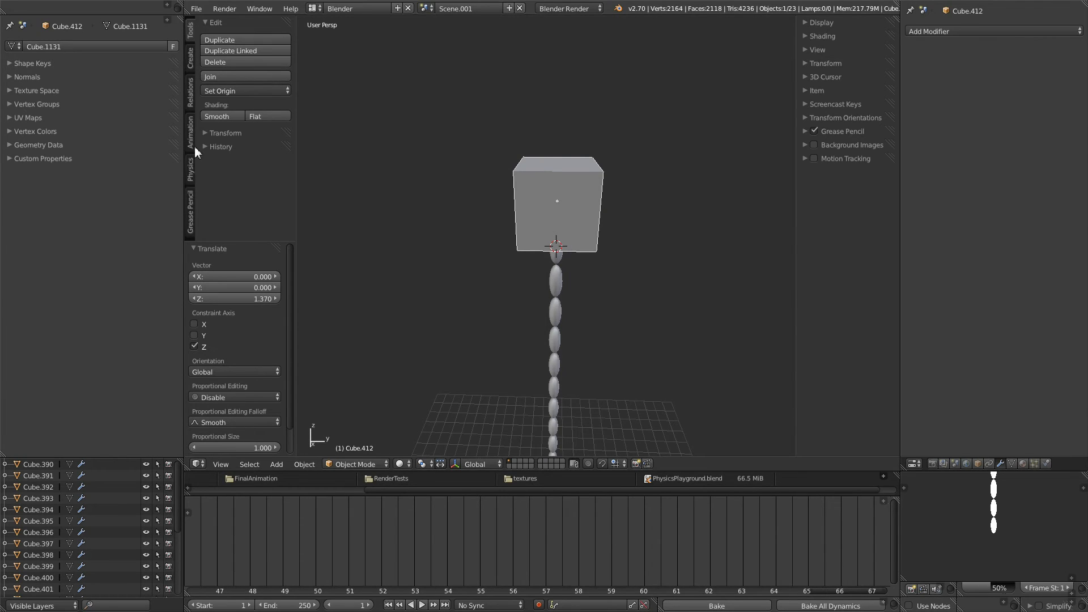
# - Make the cube above the strand a passive rigid body
pyautogui.click(191, 170)
pyautogui.click(279, 55)
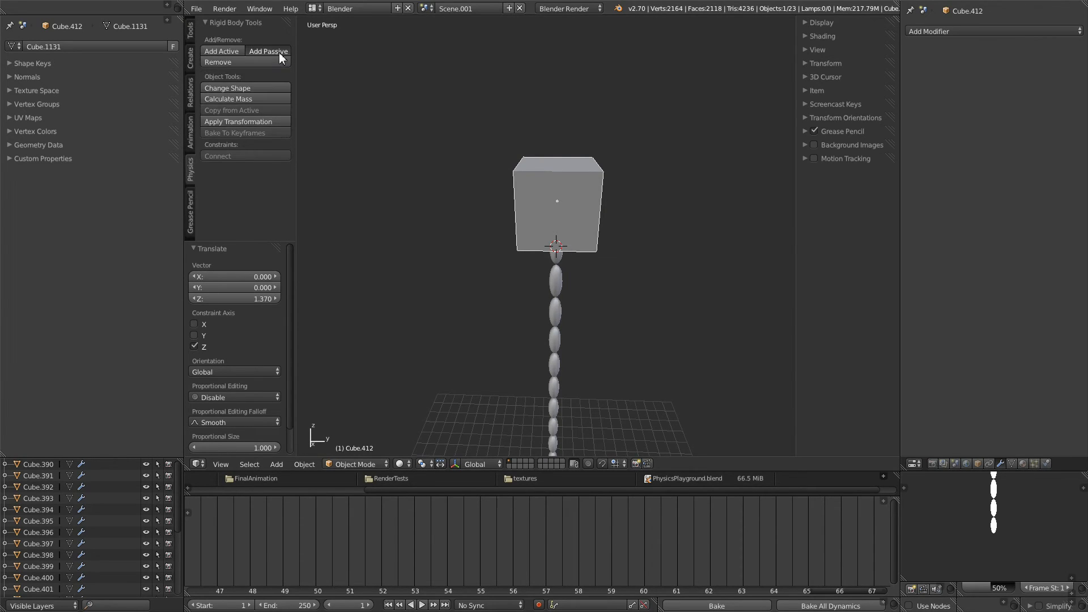
pyautogui.scroll(-3, 570, 294)
pyautogui.moveTo(570, 294); pyautogui.dragTo(550, 238, button='middle')
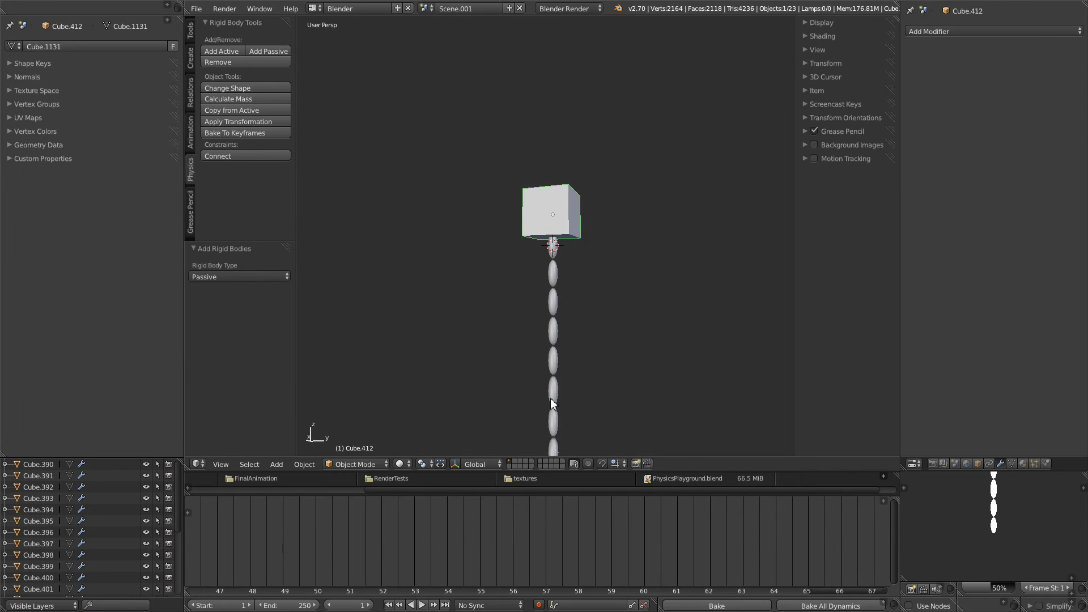
pyautogui.moveTo(552, 404); pyautogui.dragTo(545, 282, button='middle')
pyautogui.moveTo(560, 132); pyautogui.dragTo(561, 216, button='middle')
pyautogui.moveTo(566, 239); pyautogui.dragTo(501, 264, button='middle')
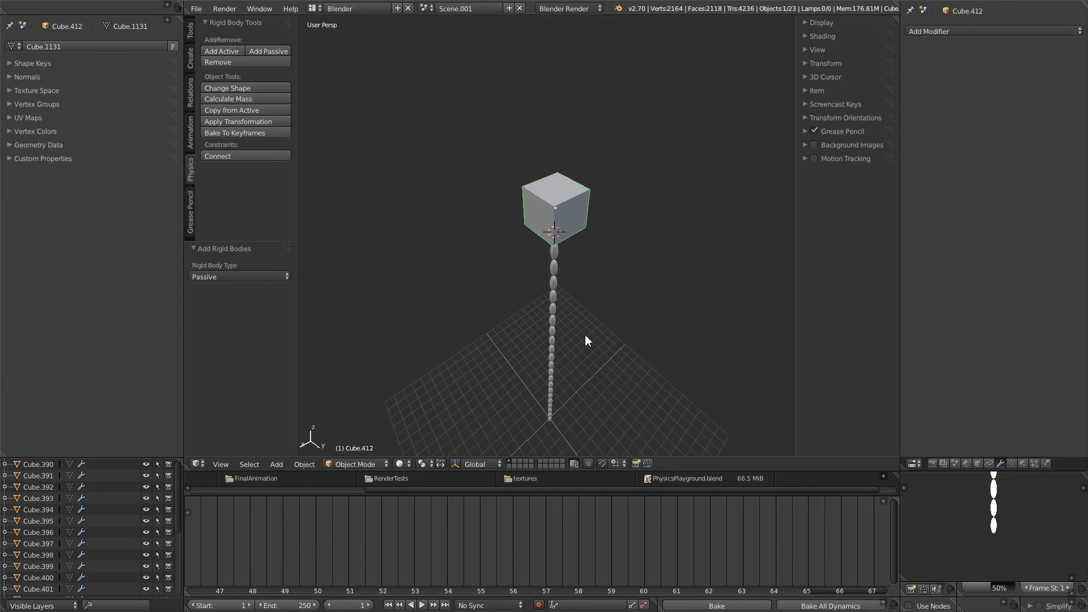
# - Connect the cube and the topmost bead with a Point rigid body constraint located at their center
pyautogui.scroll(5, 600, 326)
pyautogui.scroll(-3, 566, 277)
pyautogui.moveTo(562, 309); pyautogui.dragTo(551, 167, button='middle')
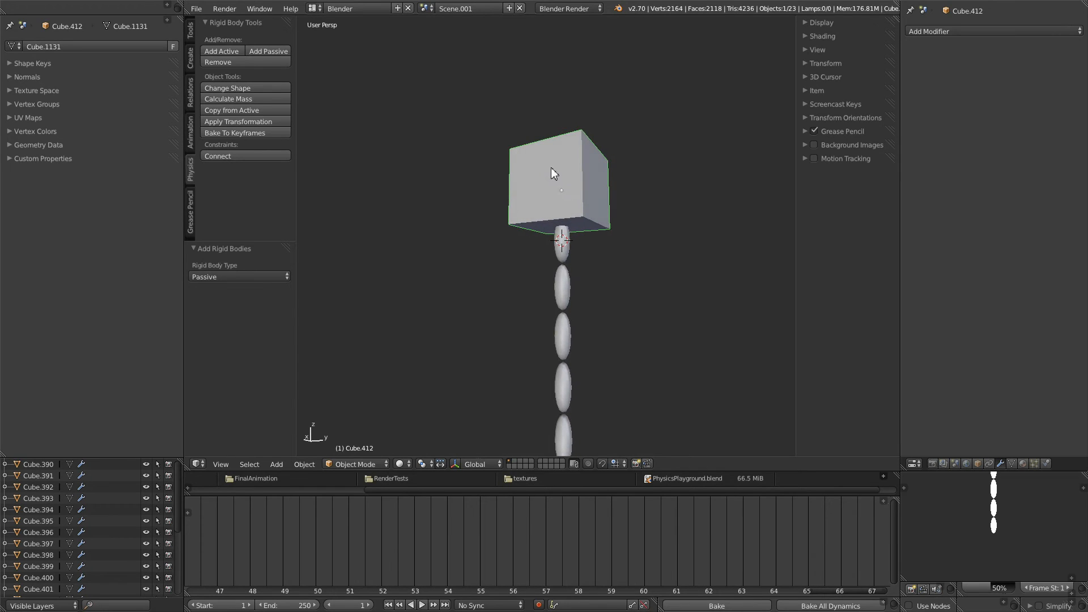
pyautogui.keyDown('shift'); pyautogui.rightClick(567, 256); pyautogui.keyUp('shift')
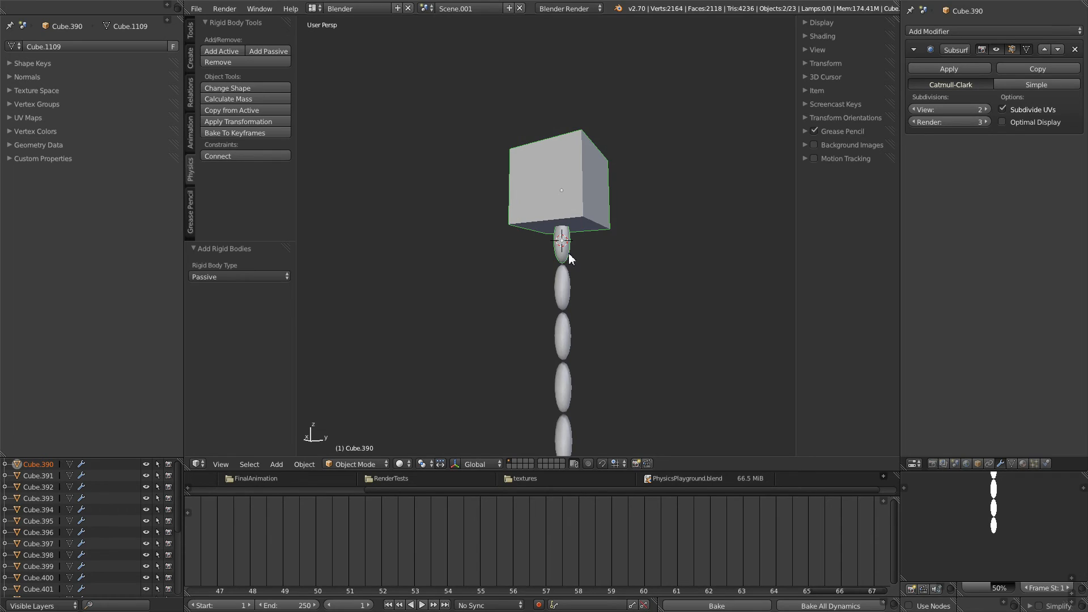
pyautogui.click(259, 156)
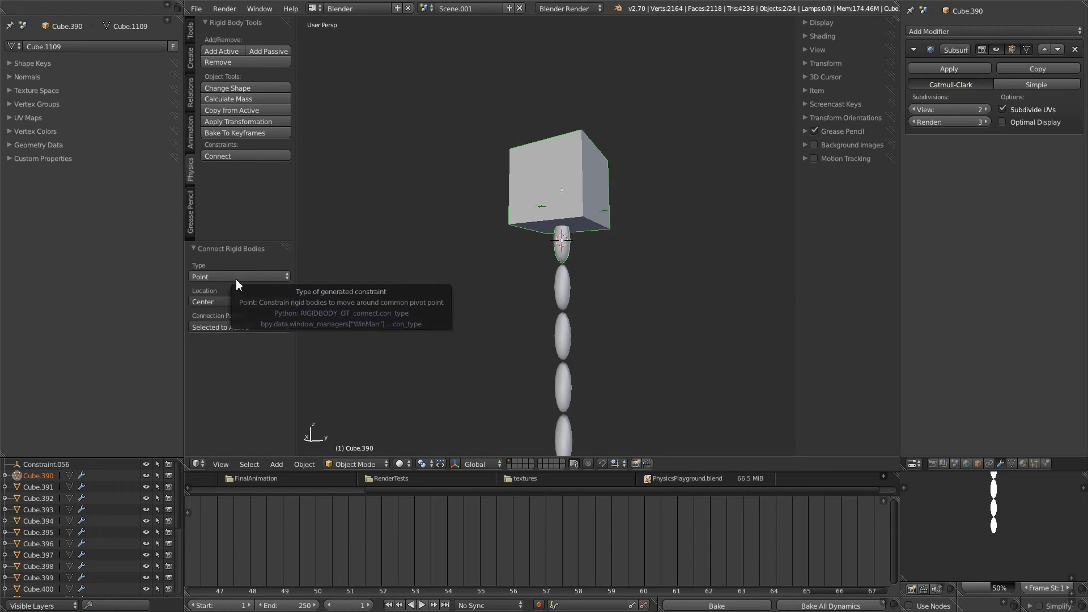
# - Connect the topmost bead to the second bead with the same Point rigid body constraint
pyautogui.scroll(4, 507, 329)
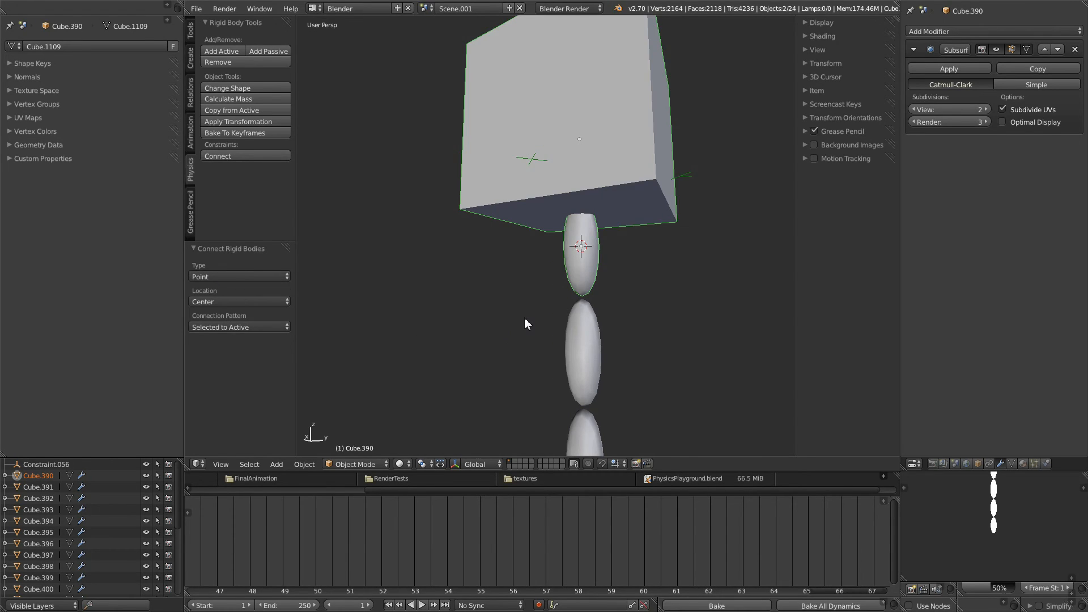
pyautogui.moveTo(521, 329); pyautogui.dragTo(539, 317, button='middle')
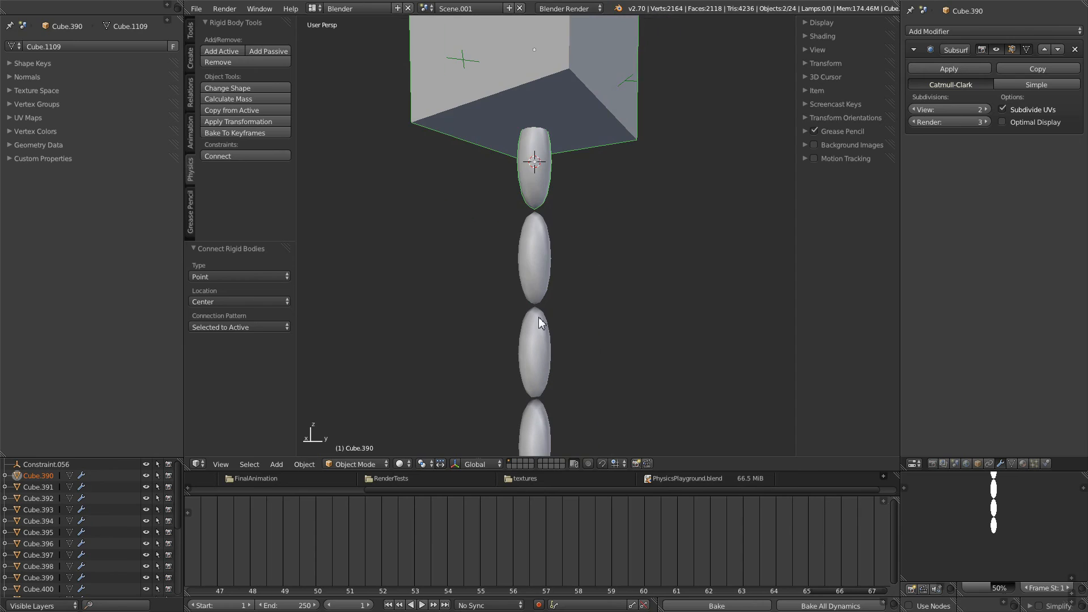
pyautogui.rightClick(547, 175)
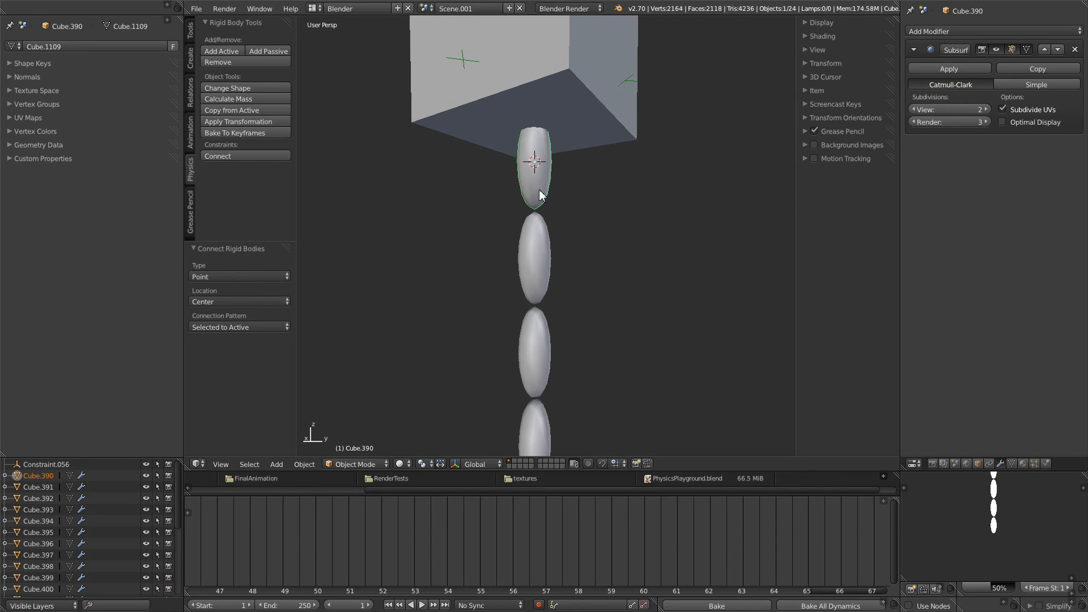
pyautogui.keyDown('shift'); pyautogui.rightClick(541, 266); pyautogui.keyUp('shift')
pyautogui.hotkey('shift', 'r')
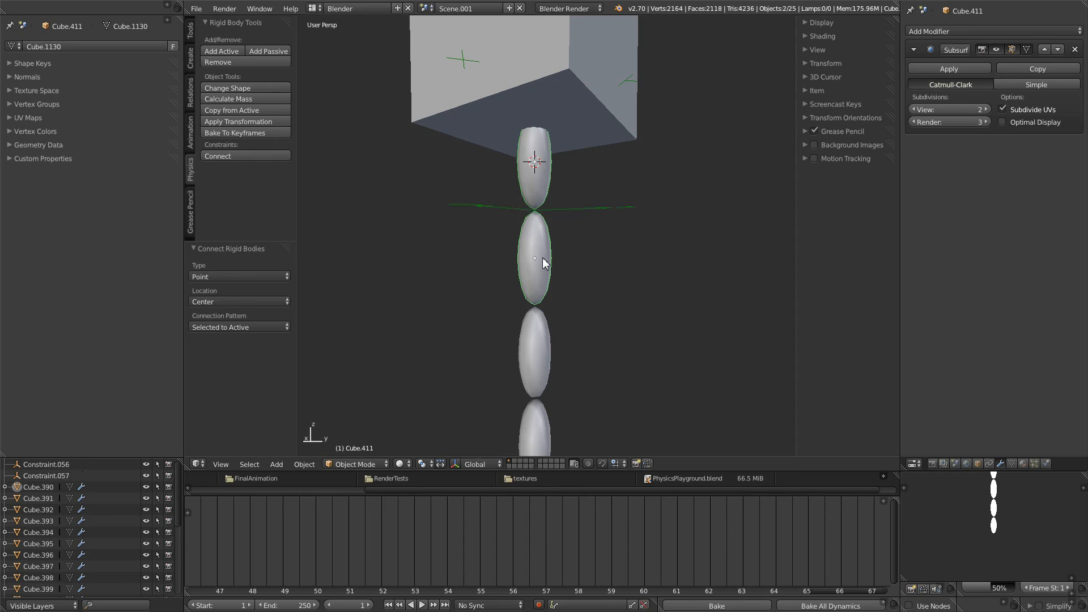
# - Connect the second bead to the third bead with a Point rigid body constraint
pyautogui.scroll(-4, 569, 262)
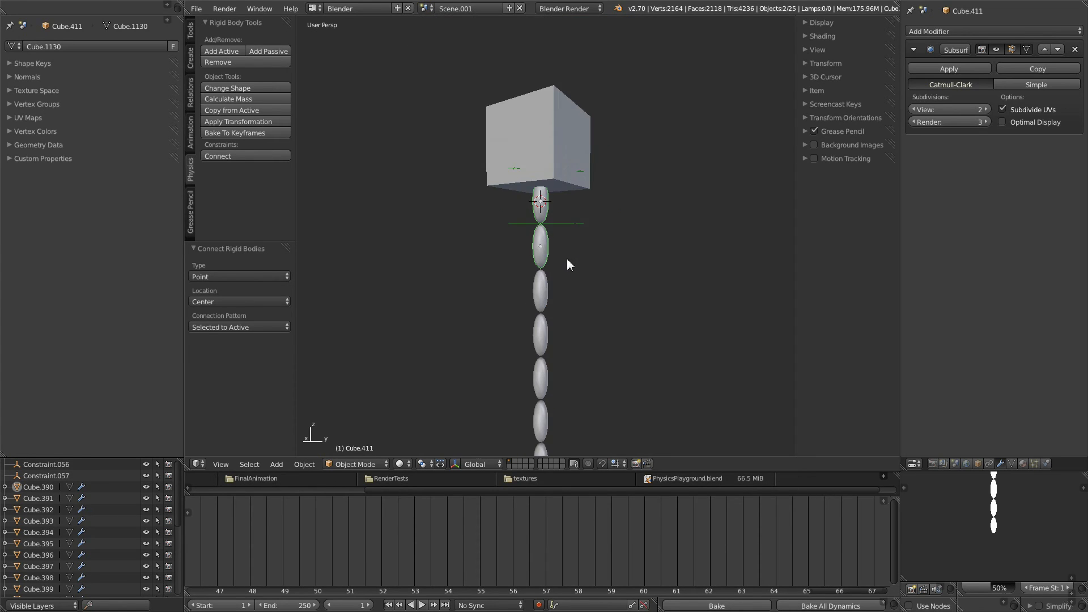
pyautogui.moveTo(567, 264); pyautogui.dragTo(574, 255, button='middle')
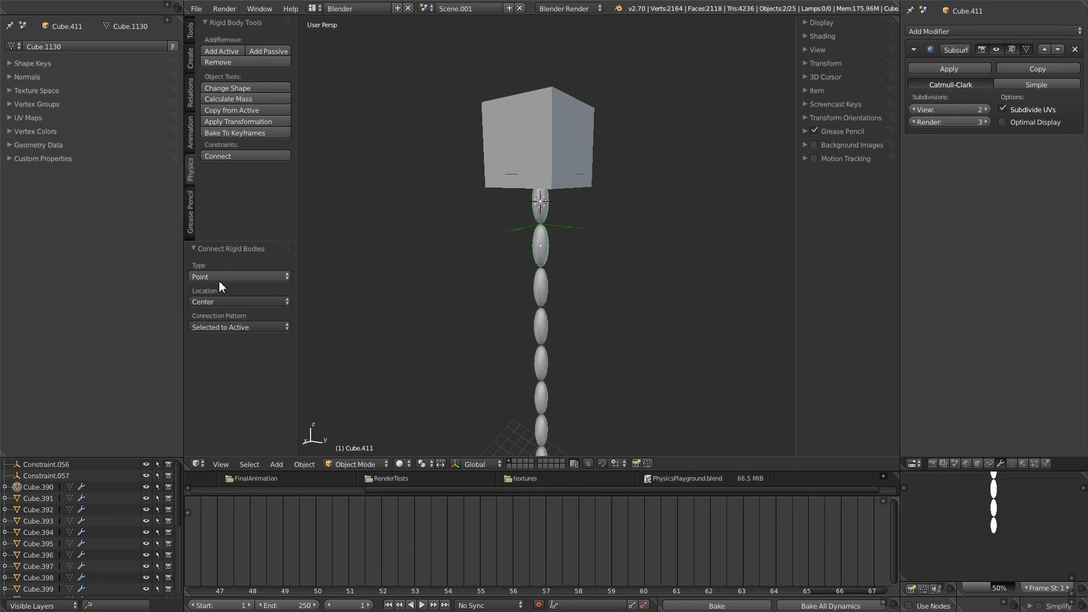
pyautogui.rightClick(543, 258)
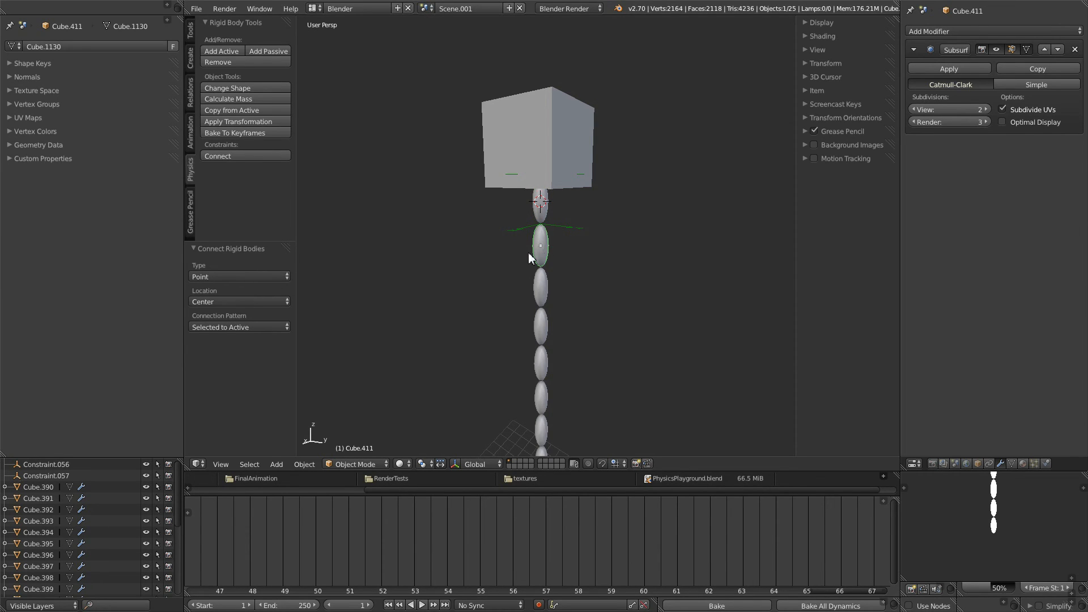
pyautogui.keyDown('shift'); pyautogui.rightClick(537, 292); pyautogui.keyUp('shift')
pyautogui.hotkey('shift', 'r')
# - Connect the third bead to the fourth and the fourth to the fifth with Point rigid body constraints
pyautogui.rightClick(540, 304)
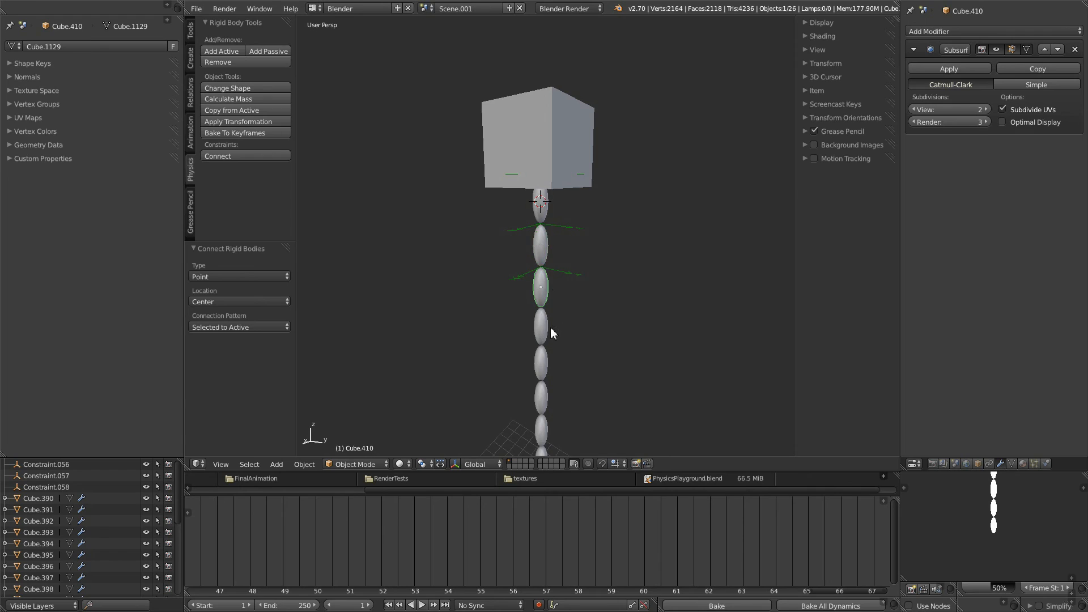
pyautogui.scroll(4, 553, 333)
pyautogui.keyDown('shift'); pyautogui.rightClick(522, 282); pyautogui.keyUp('shift')
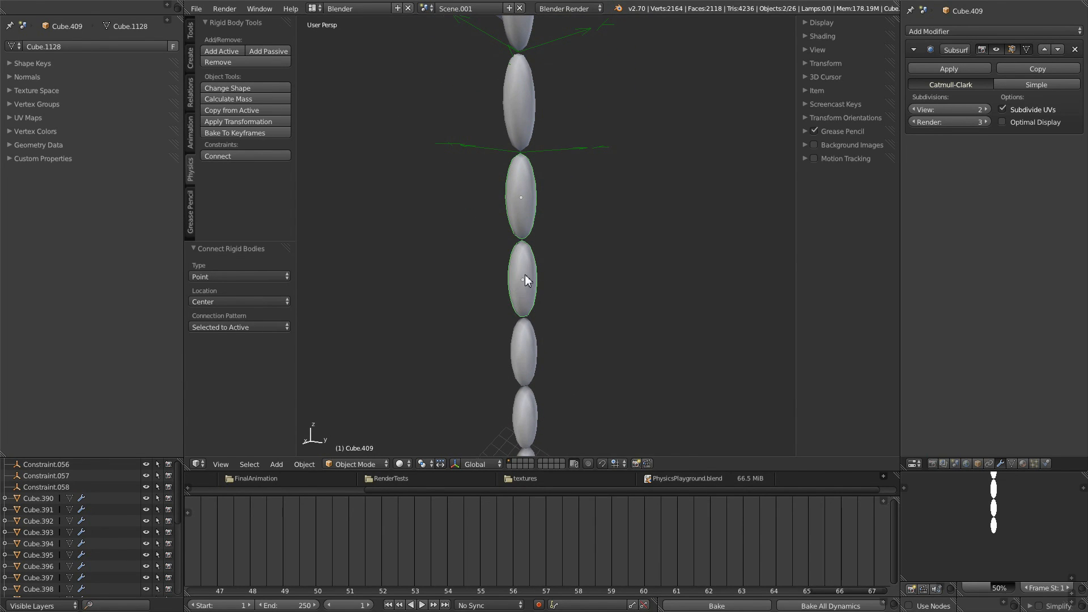
pyautogui.hotkey('shift', 'r')
pyautogui.rightClick(530, 293)
pyautogui.keyDown('shift'); pyautogui.rightClick(537, 367); pyautogui.keyUp('shift')
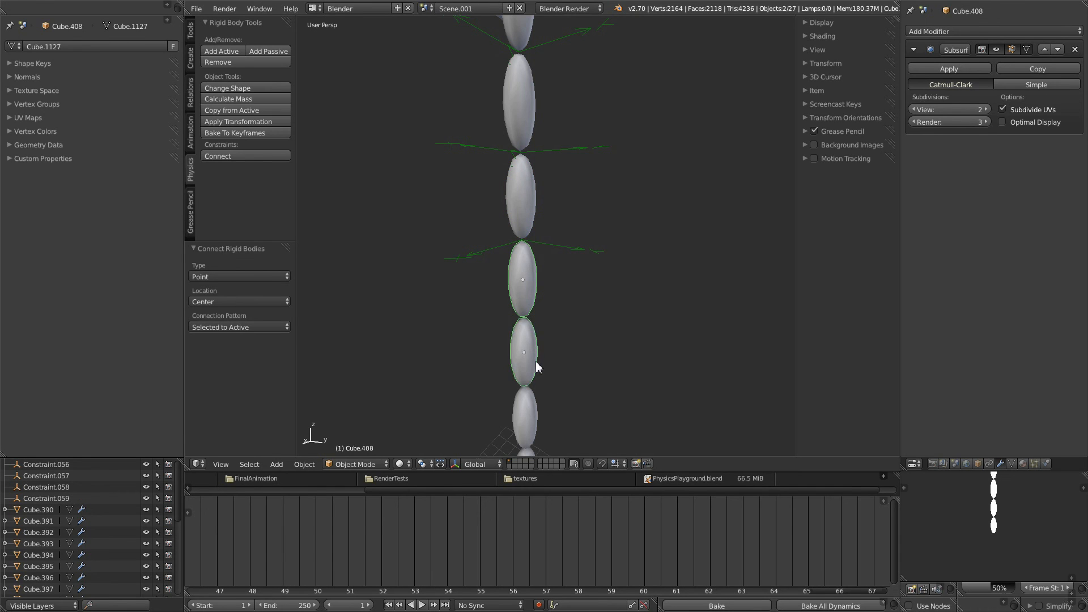
pyautogui.hotkey('shift', 'r')
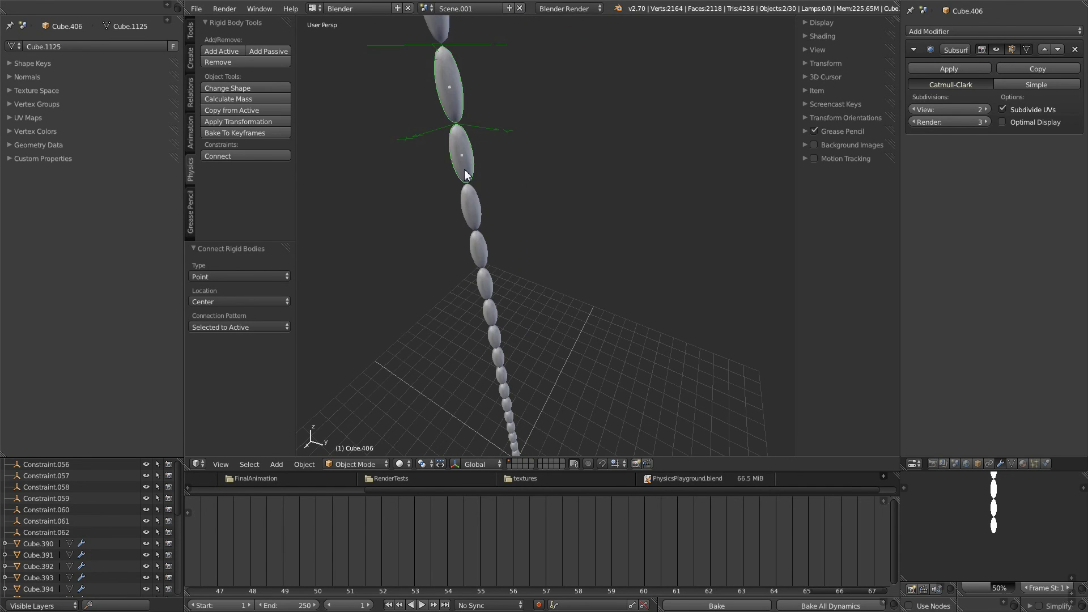
# - Connect each remaining pair of neighbouring beads down to the strand's lowest bead with Point rigid body constraints
pyautogui.rightClick(464, 170)
pyautogui.keyDown('shift'); pyautogui.rightClick(473, 216); pyautogui.keyUp('shift')
pyautogui.hotkey('shift', 'r')
pyautogui.keyDown('shift'); pyautogui.moveTo(413, 274); pyautogui.dragTo(409, 231, button='middle'); pyautogui.keyUp('shift')
pyautogui.rightClick(442, 148)
pyautogui.hotkey('shift', 'r')
pyautogui.keyDown('shift'); pyautogui.rightClick(477, 309); pyautogui.keyUp('shift')
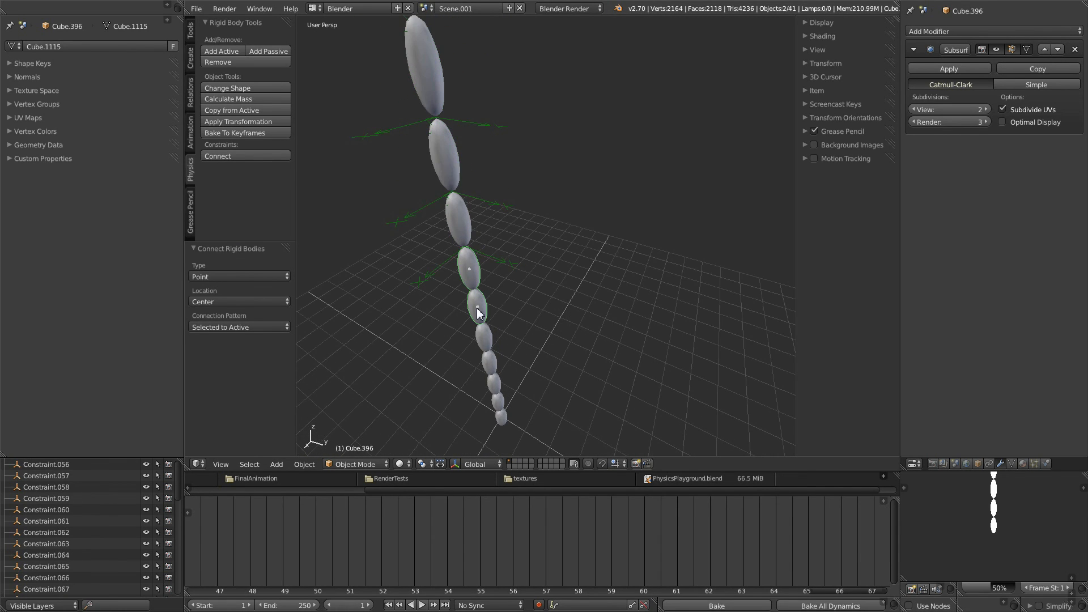
pyautogui.rightClick(477, 310)
pyautogui.keyDown('shift'); pyautogui.moveTo(478, 311); pyautogui.dragTo(460, 295, button='middle'); pyautogui.keyUp('shift')
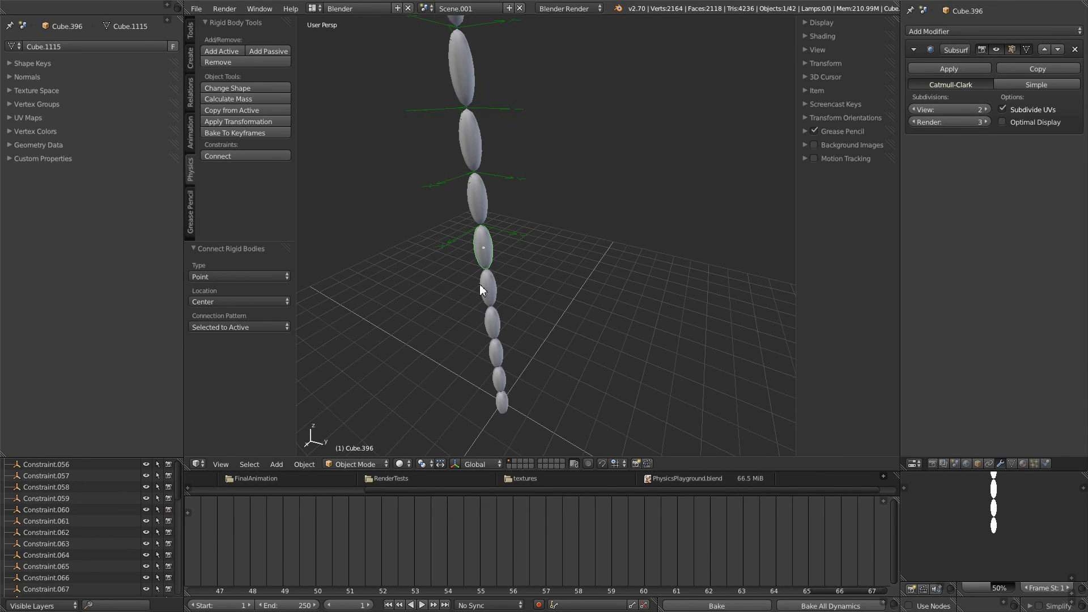
pyautogui.hotkey('shift', 'r')
pyautogui.rightClick(488, 288)
pyautogui.keyDown('shift'); pyautogui.rightClick(493, 322); pyautogui.keyUp('shift')
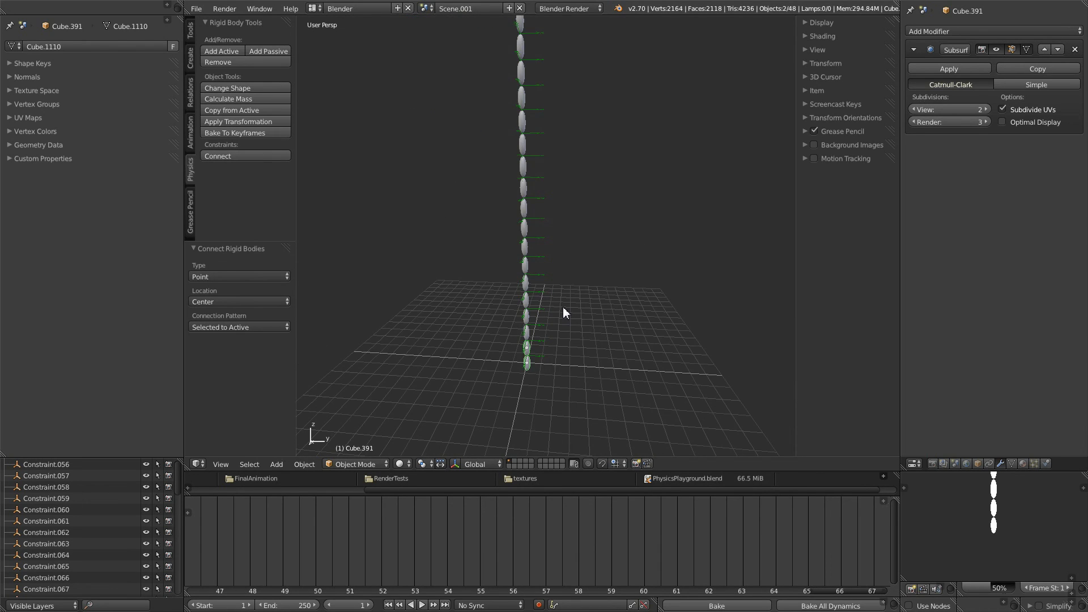
# - Play the simulation to examine how the connected strand hangs from the cube
pyautogui.hotkey('alt', 'a')
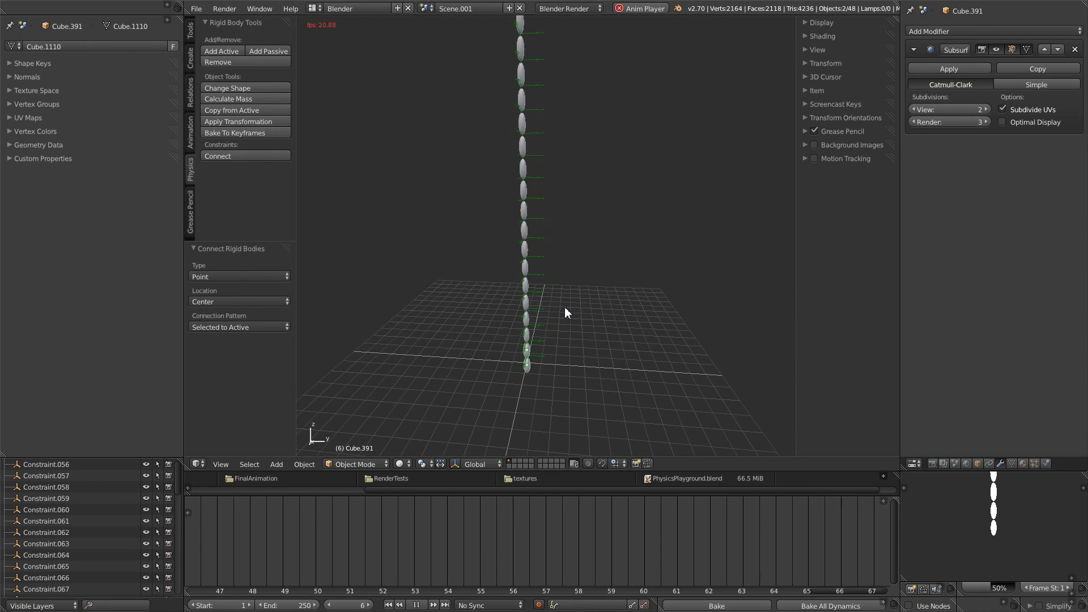
pyautogui.scroll(3, 576, 252)
pyautogui.scroll(-4, 574, 301)
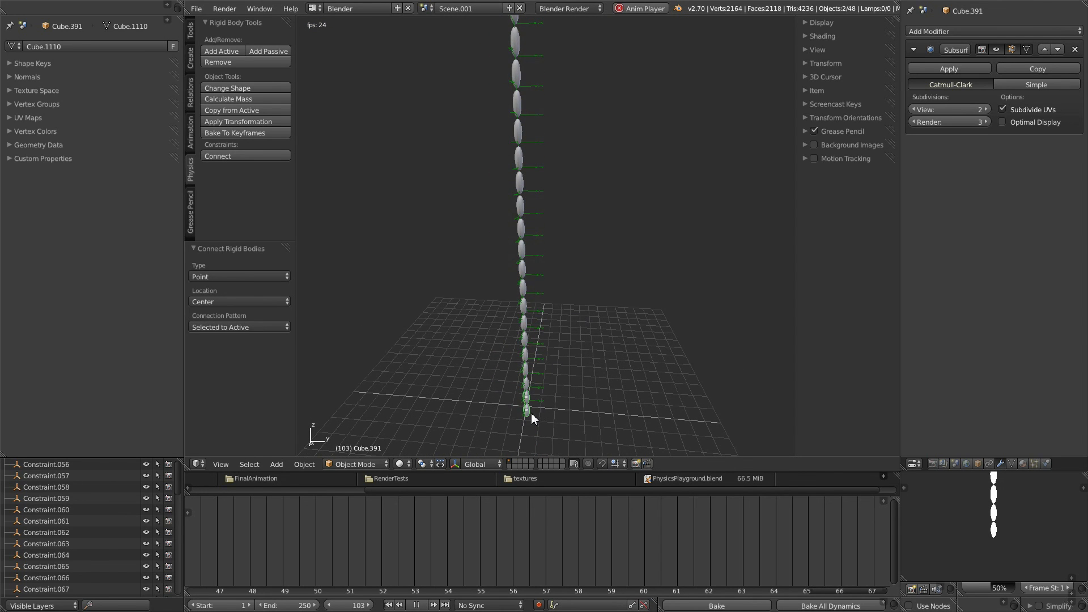
# - Move the lowest bead about -5.2 in X, 2.8 in Y and 14.2 in Z while the simulation plays, swinging the strand
pyautogui.press('g')
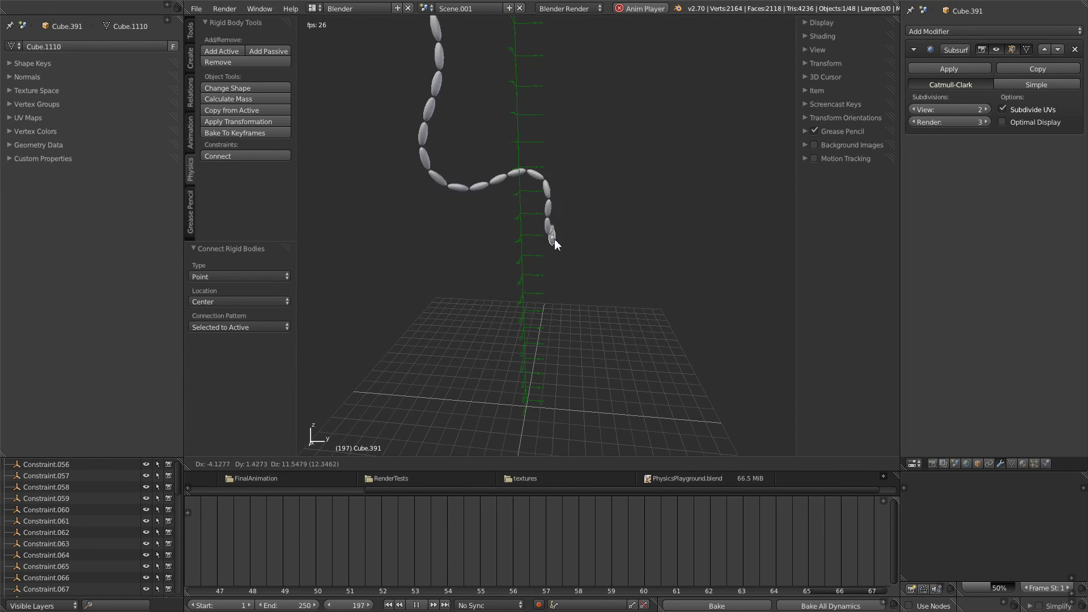
pyautogui.click(581, 205)
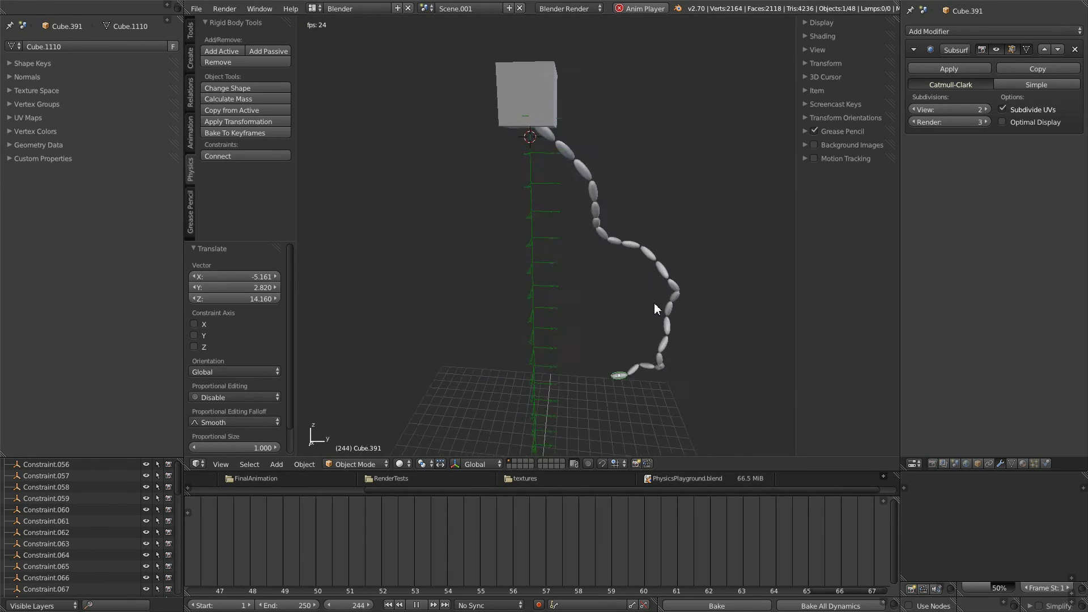
pyautogui.moveTo(622, 286); pyautogui.dragTo(564, 335, button='middle')
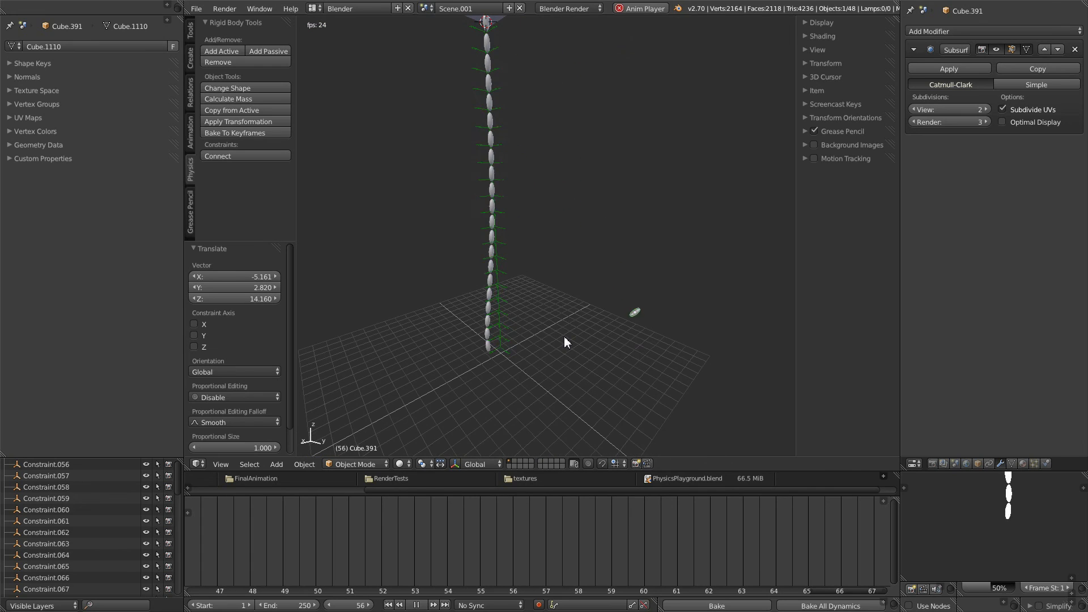